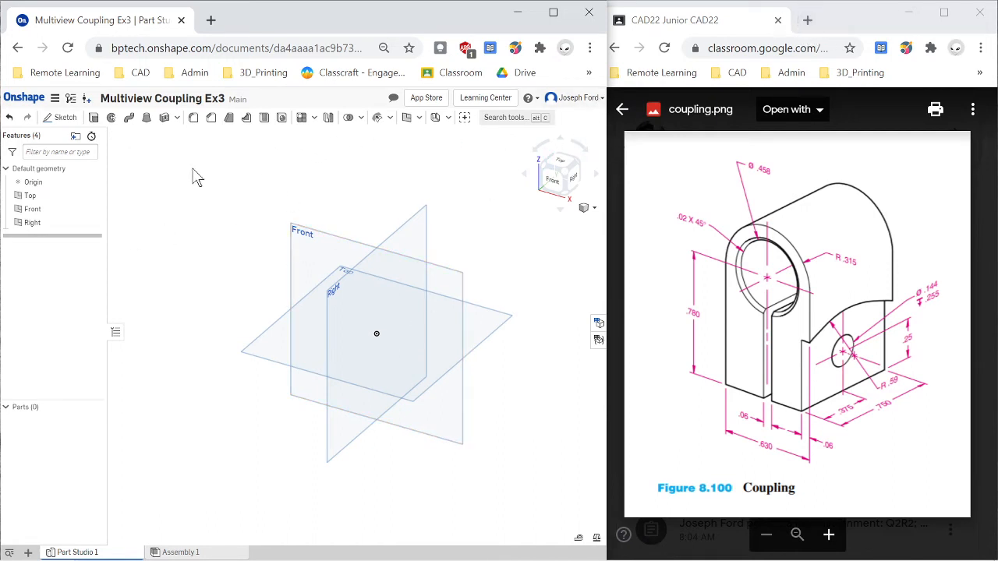
- Close the coupling image, view the instructions of the Q2R2; Project 2 assignment and open its attached JrQ2R2 slides
click(623, 109)
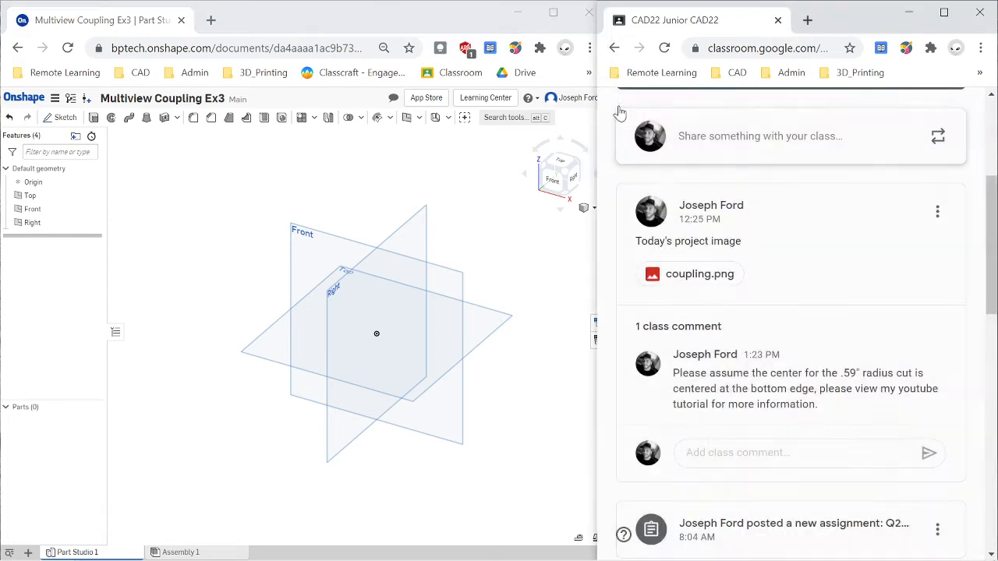
scroll(706, 410, down, 3)
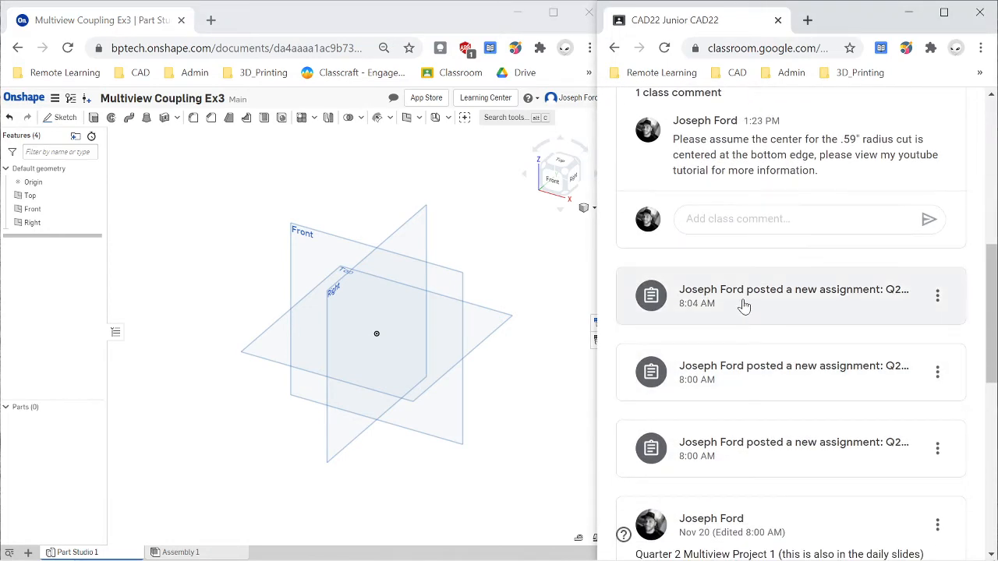
click(814, 310)
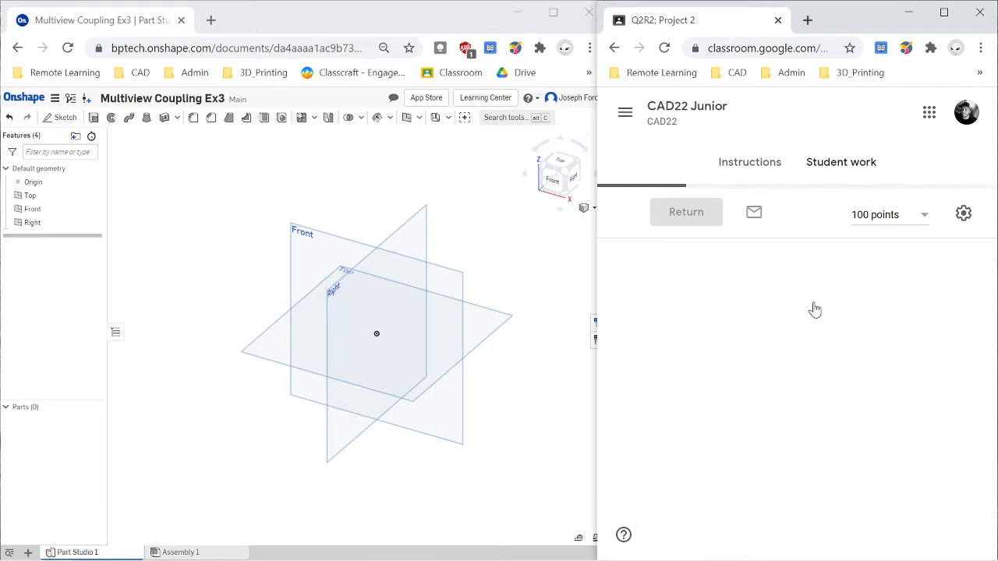
click(745, 164)
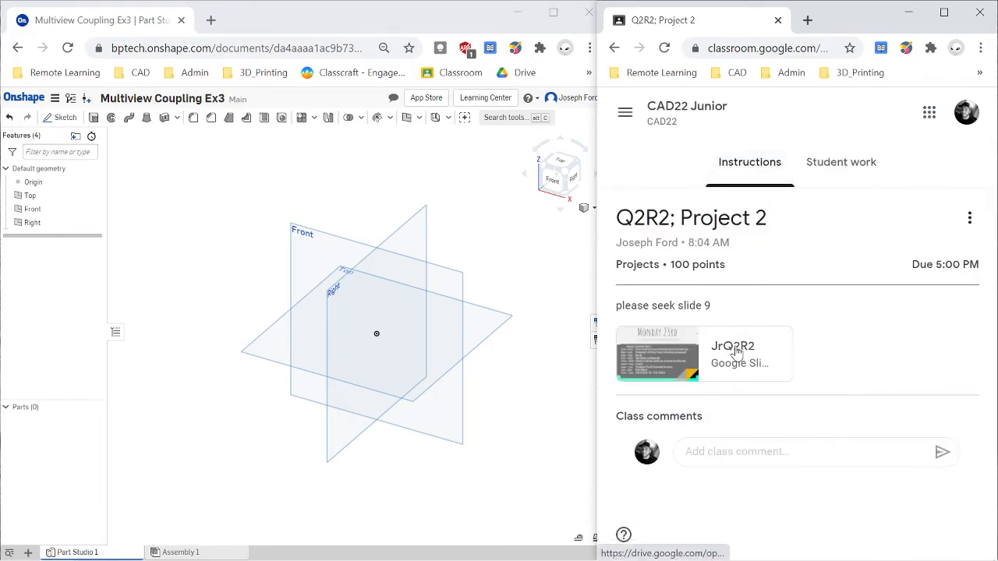
click(736, 353)
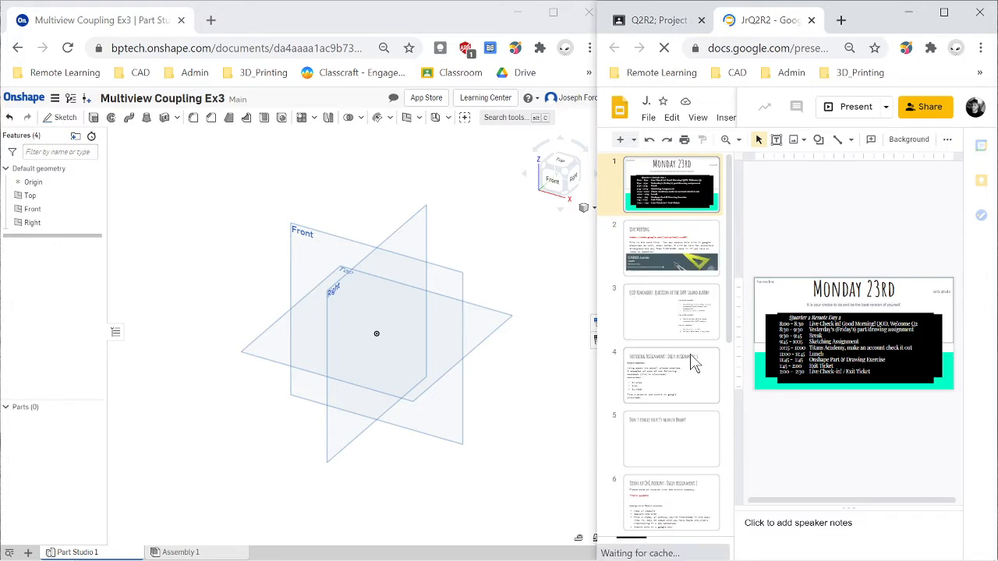
- Find slide 9, Quarter 2 Project 2; Onshape, and review the project requirements in presentation mode, then exit the presentation
scroll(686, 435, down, 3)
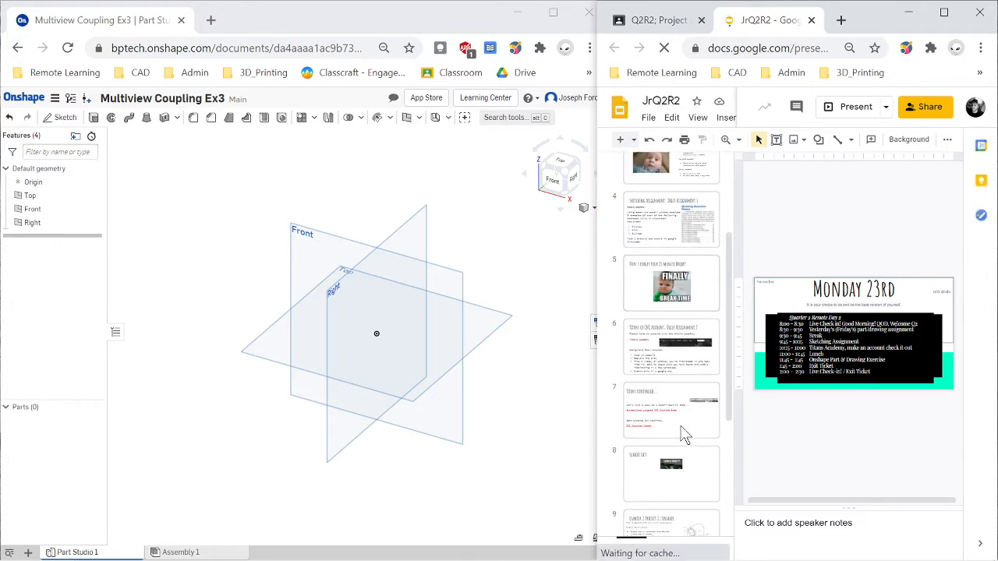
scroll(684, 435, down, 3)
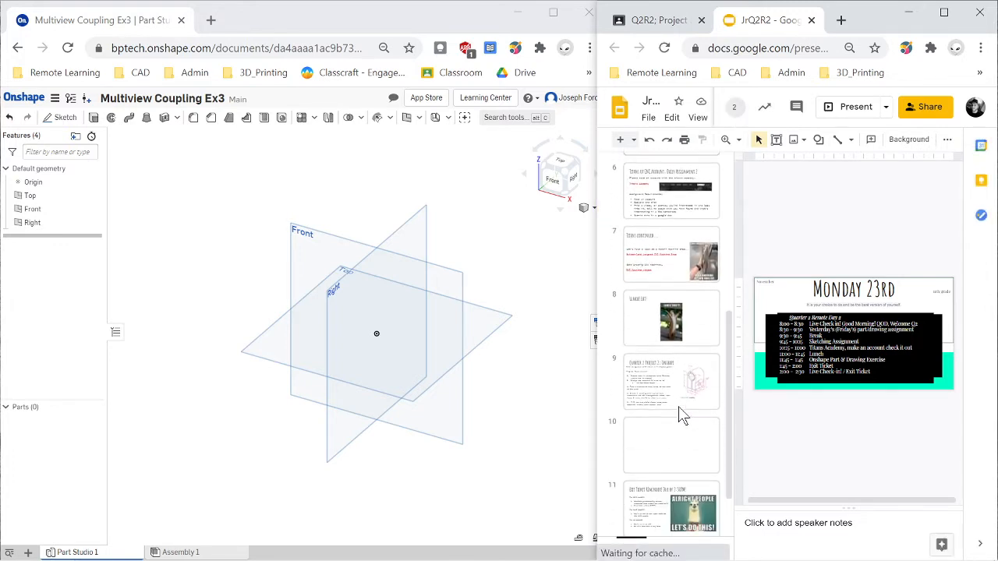
click(681, 403)
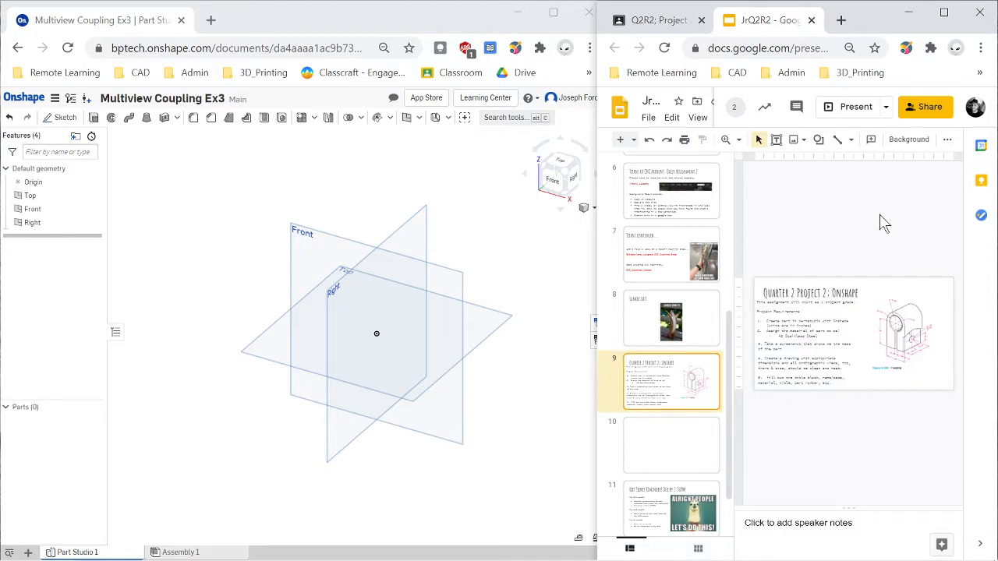
scroll(853, 333, up, 1)
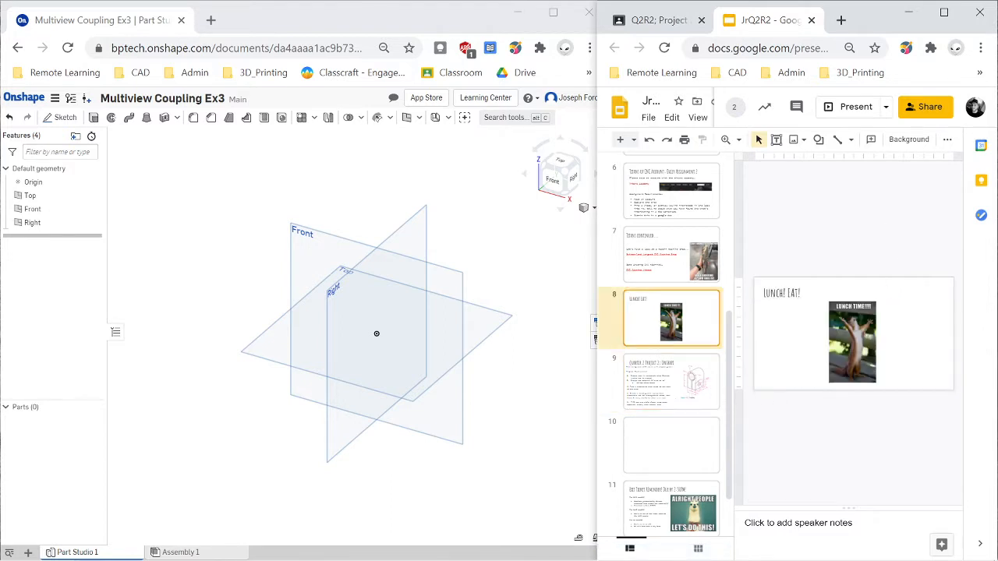
scroll(854, 334, down, 1)
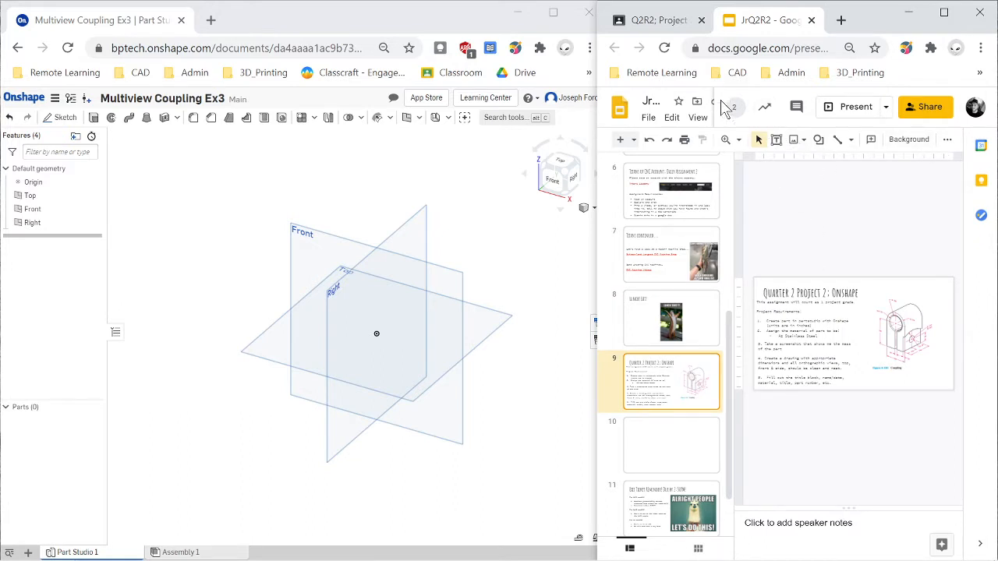
click(648, 118)
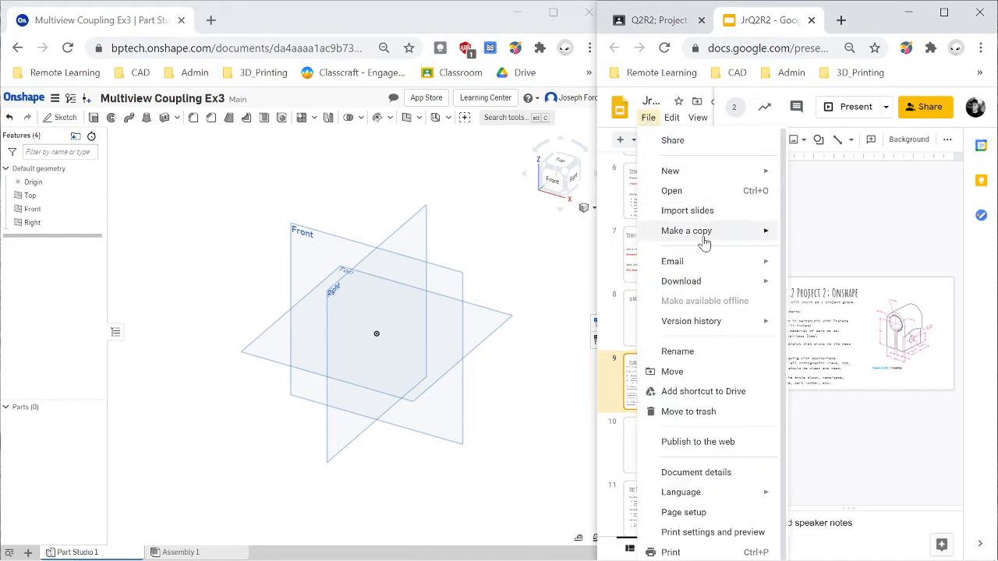
click(697, 118)
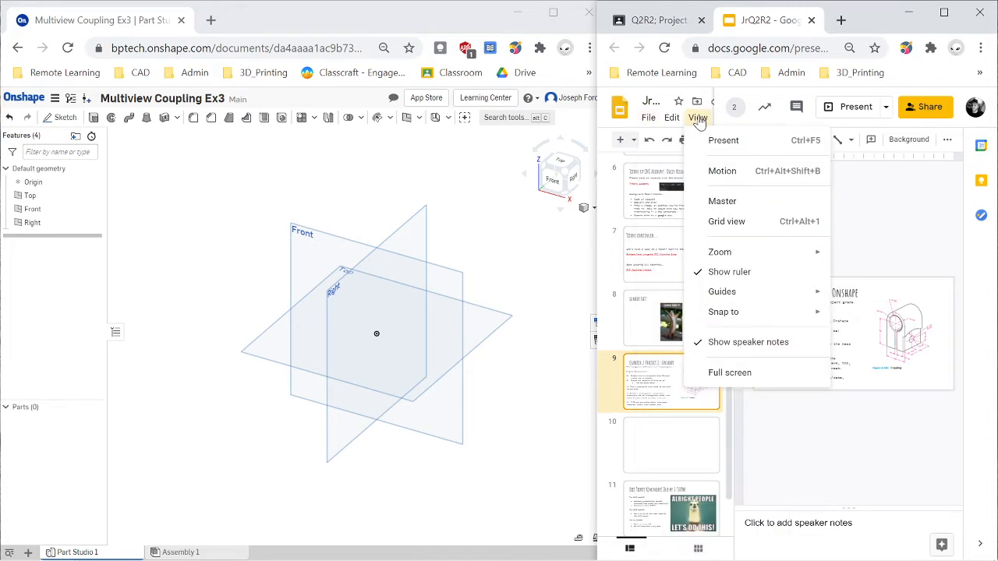
click(724, 138)
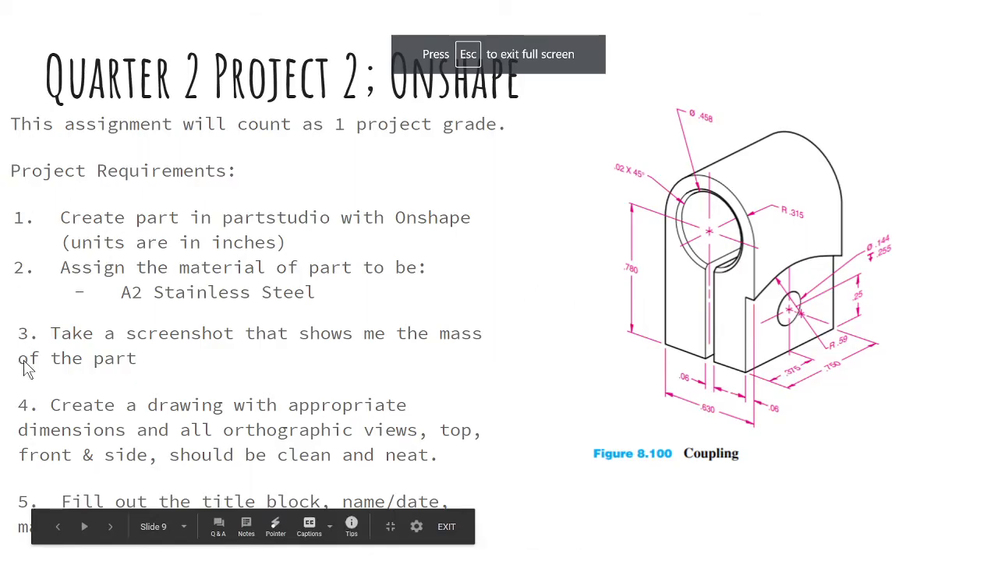
key(Escape)
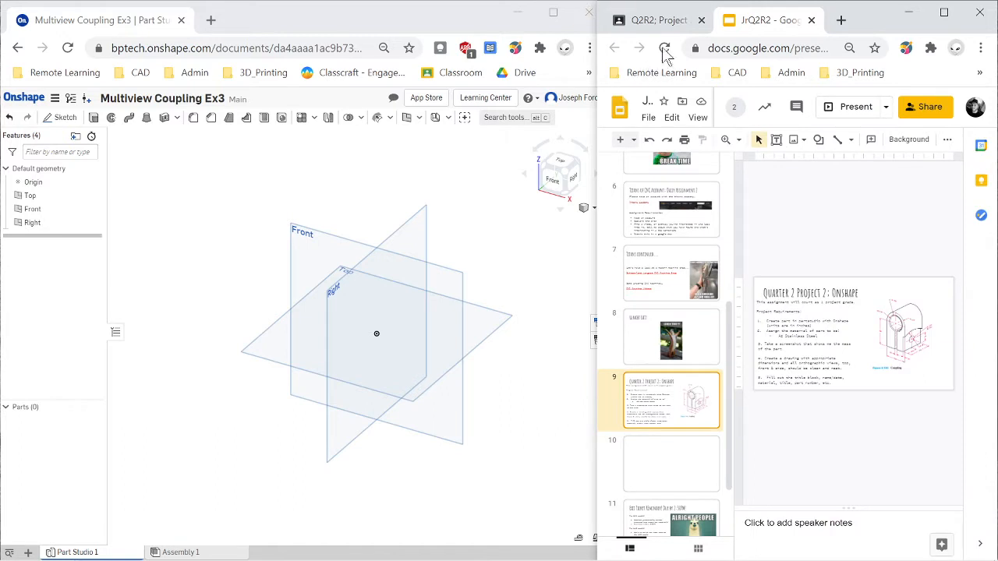
- Return to the CAD22 Junior class stream in Google Classroom and open the attached coupling.png image
click(655, 21)
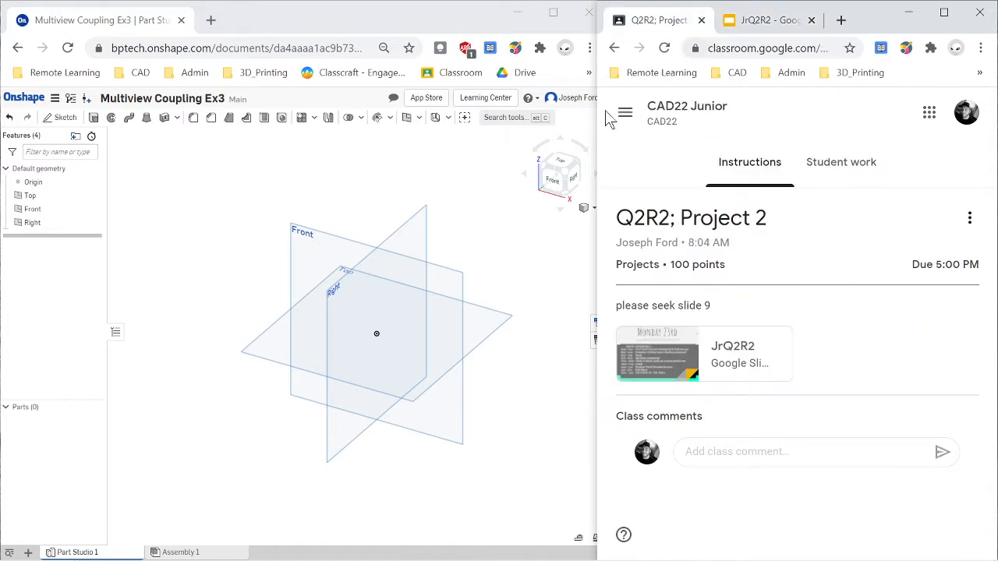
click(614, 48)
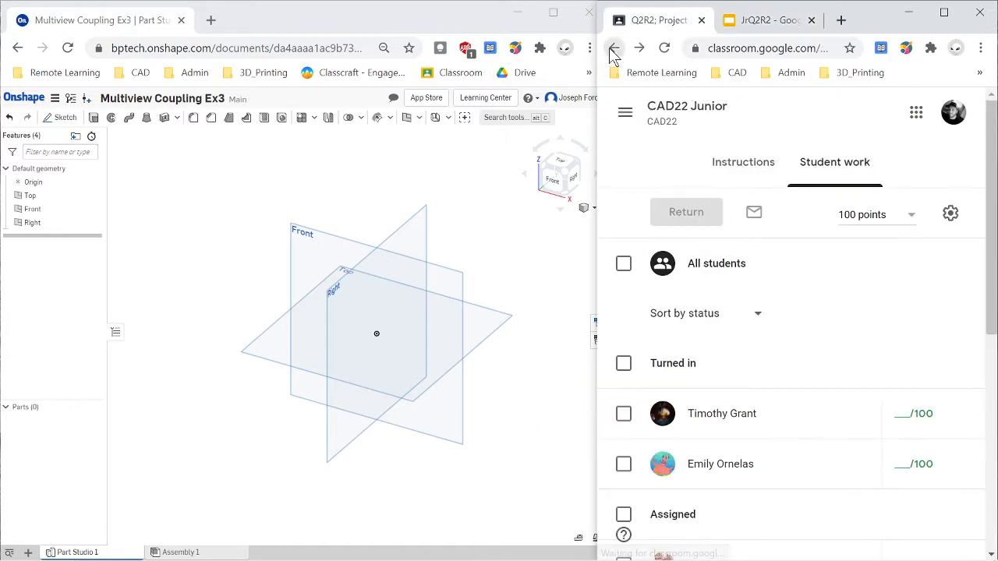
click(701, 109)
scroll(757, 219, up, 3)
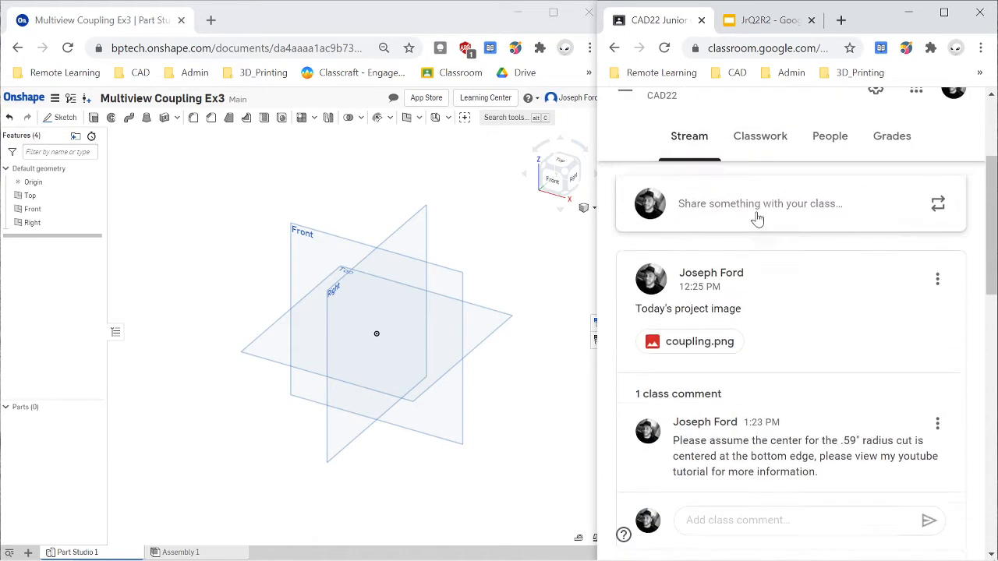
click(696, 353)
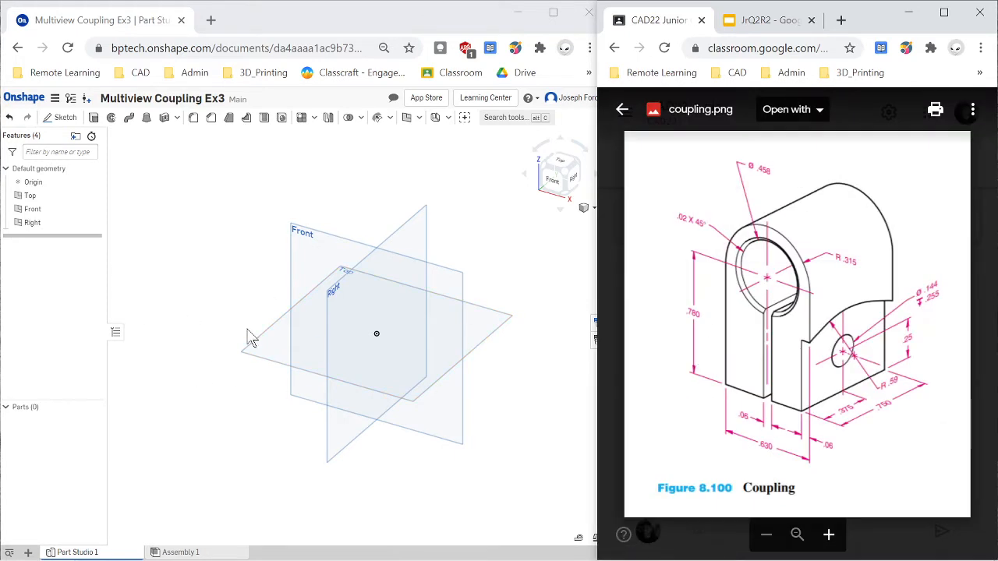
- Switch to Onshape, create a sketch on the Front plane and orient the view to Front
click(258, 17)
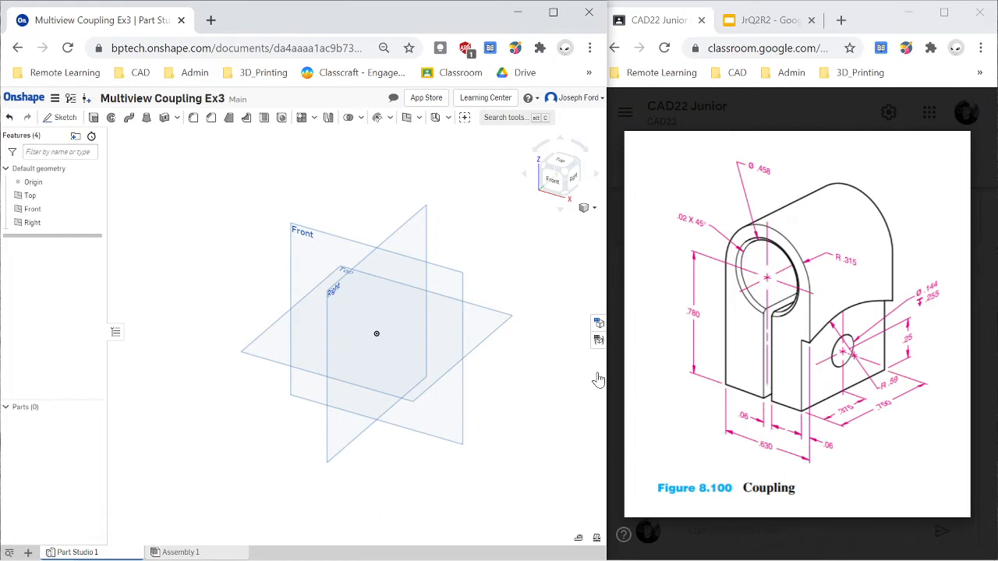
click(64, 118)
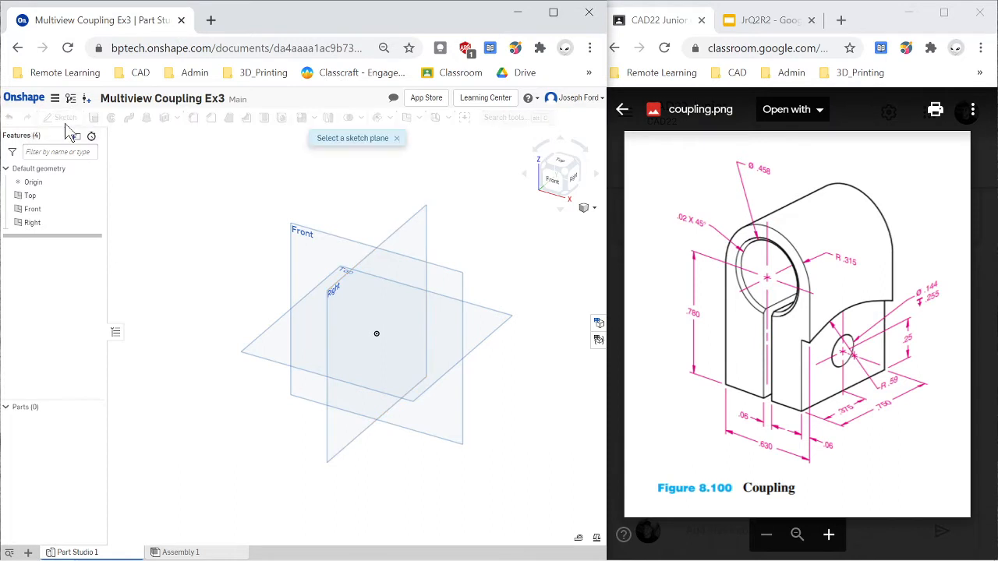
click(304, 239)
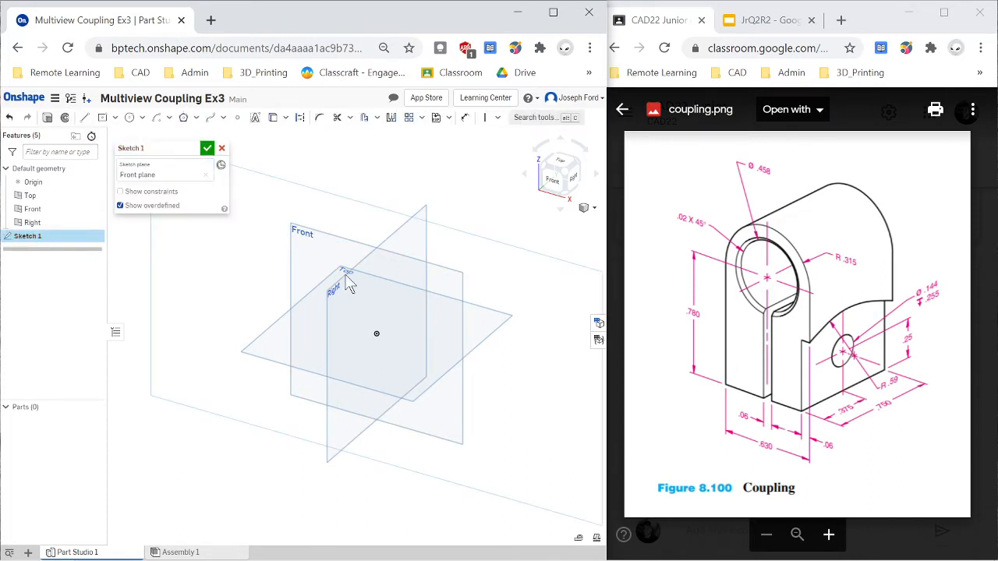
click(557, 188)
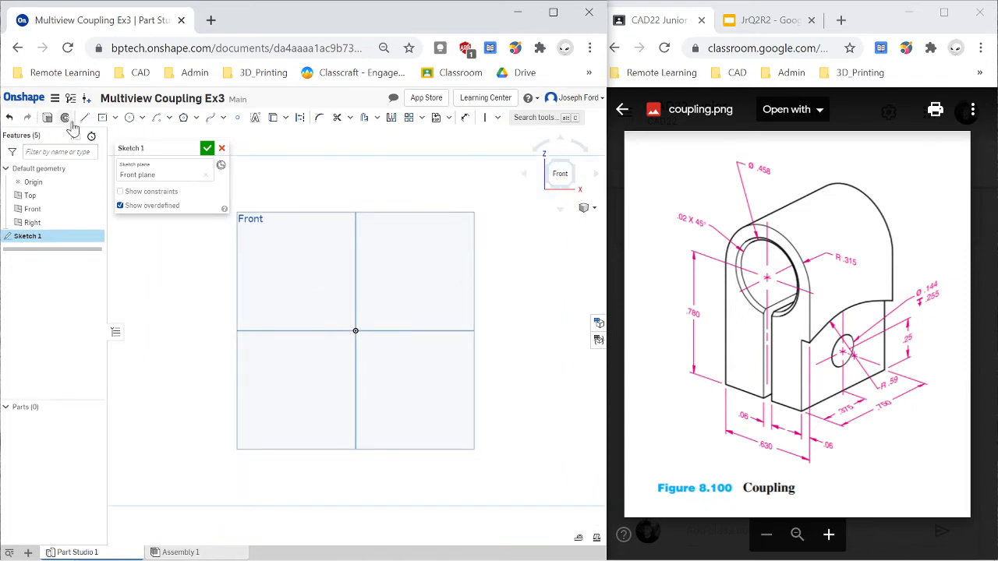
- Sketch a circle centred on the origin and set its diameter to .315*2 in
click(129, 118)
click(358, 331)
click(395, 319)
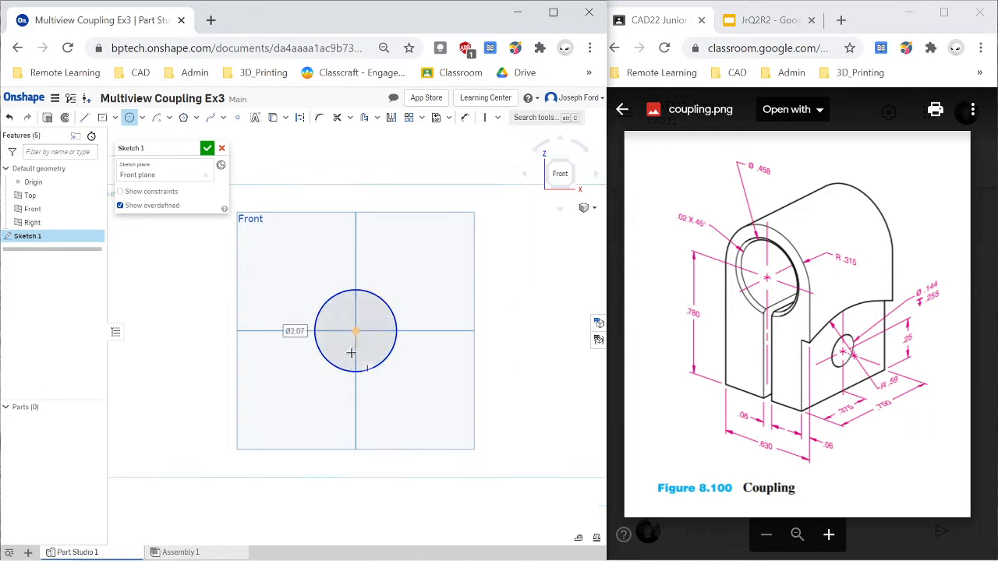
scroll(350, 352, up, 2)
key(d)
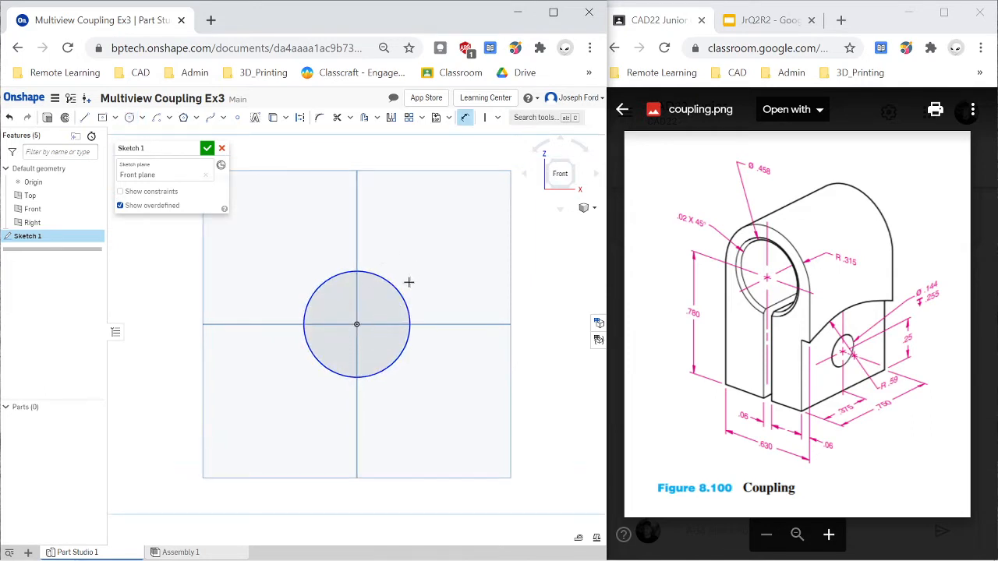
click(411, 289)
click(476, 290)
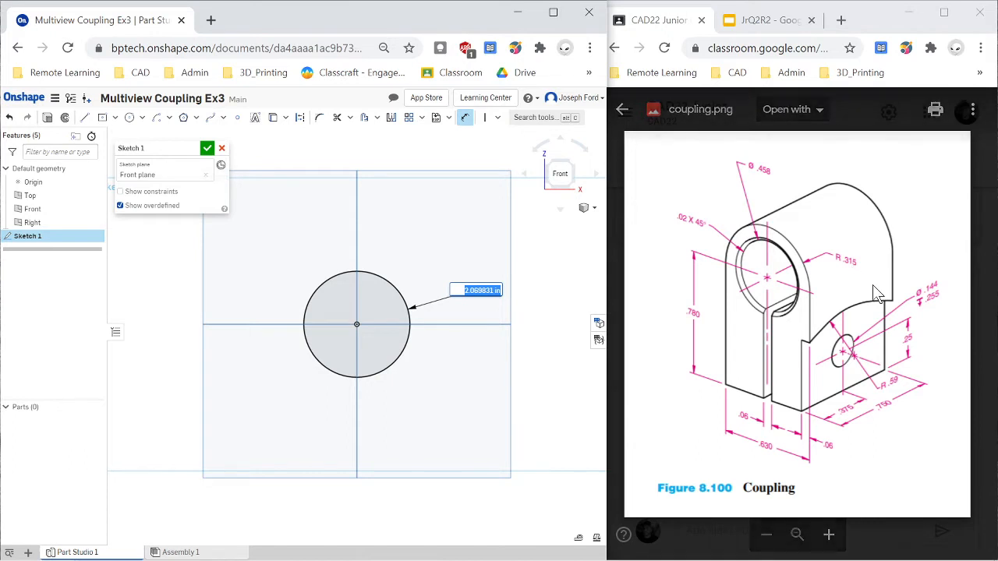
text(.315*2)
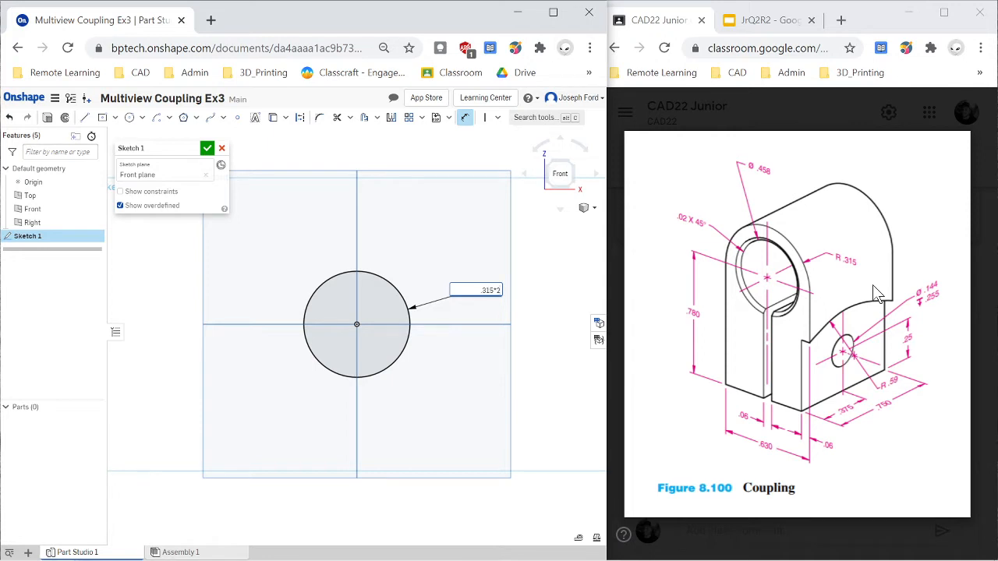
key(Return)
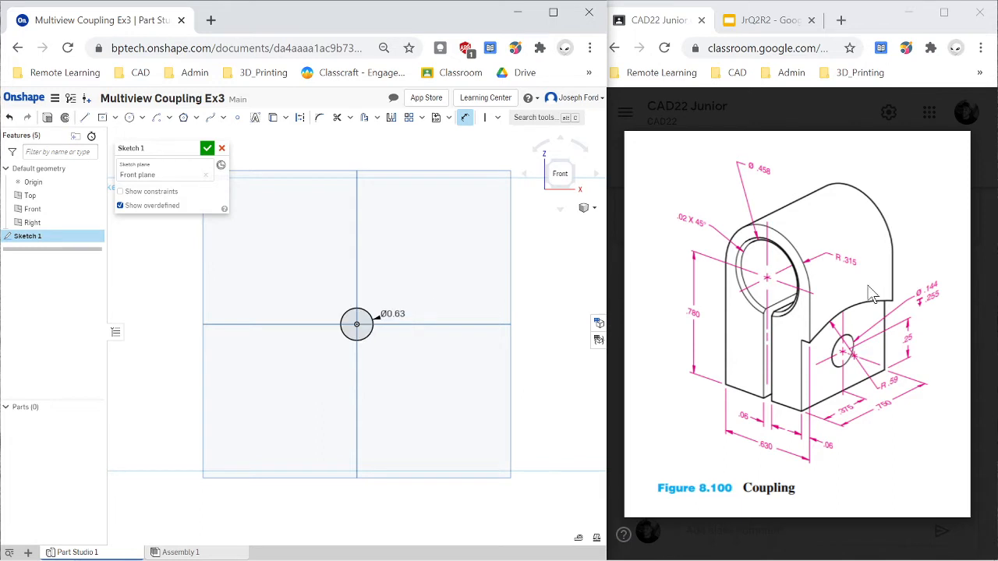
- Sketch a corner rectangle about 0.636 in wide and 1.73 in tall, extending down from the horizontal axis at the circle's left edge
scroll(323, 343, up, 3)
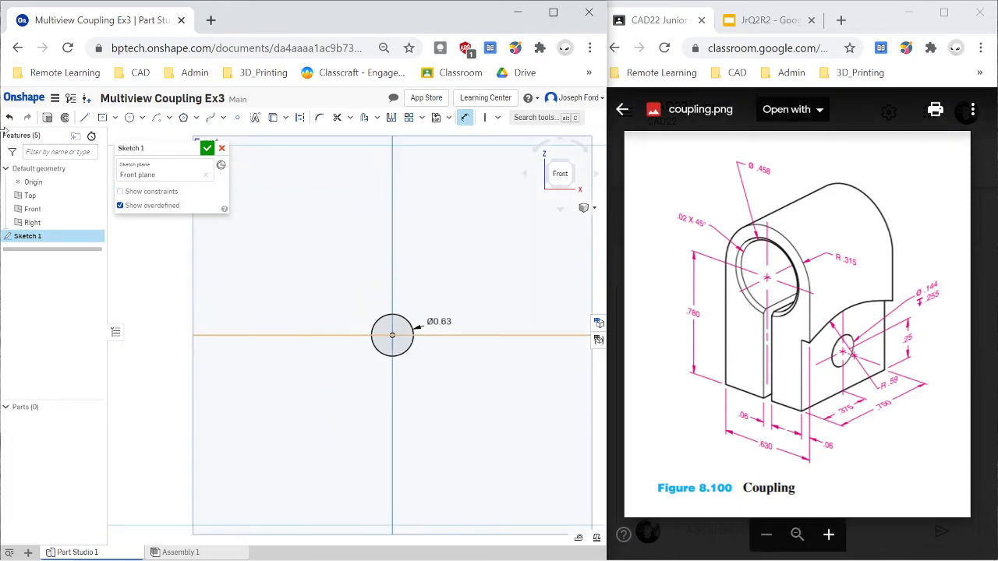
click(115, 119)
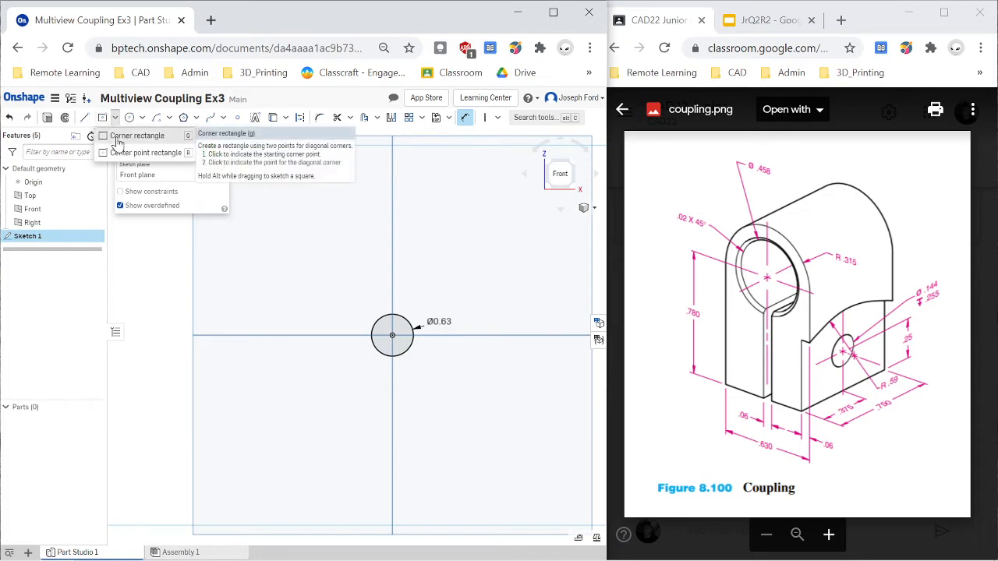
click(121, 138)
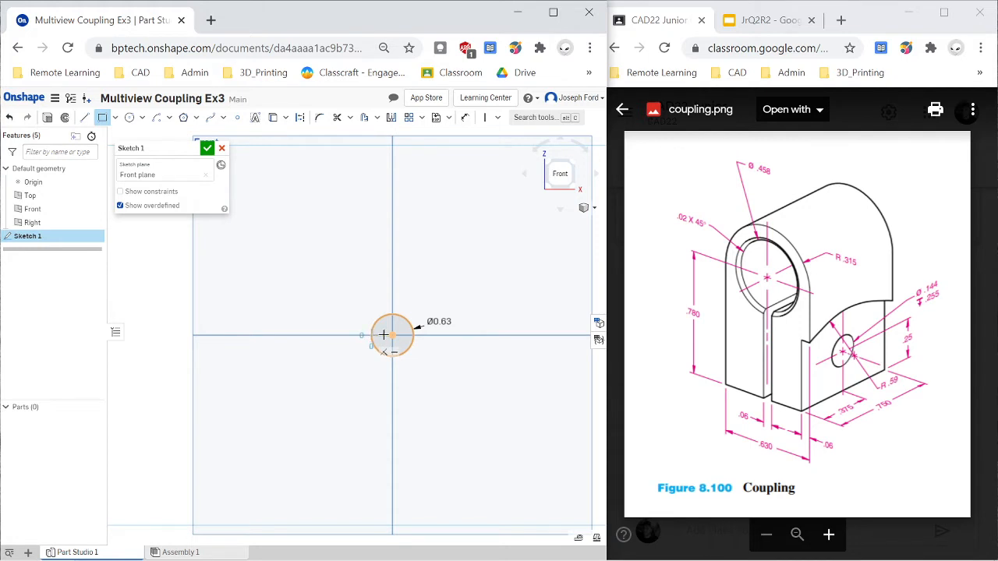
click(371, 333)
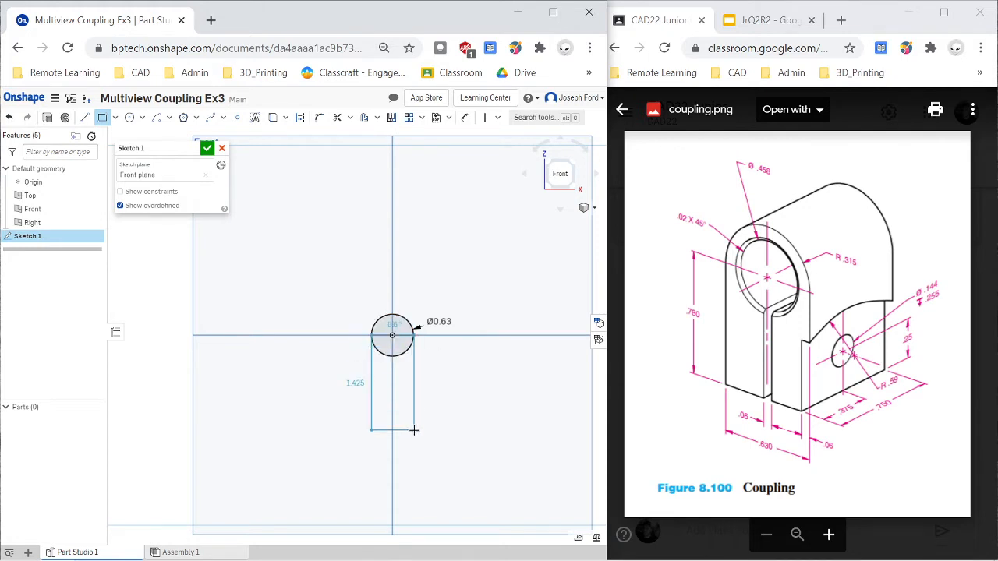
scroll(411, 429, up, 3)
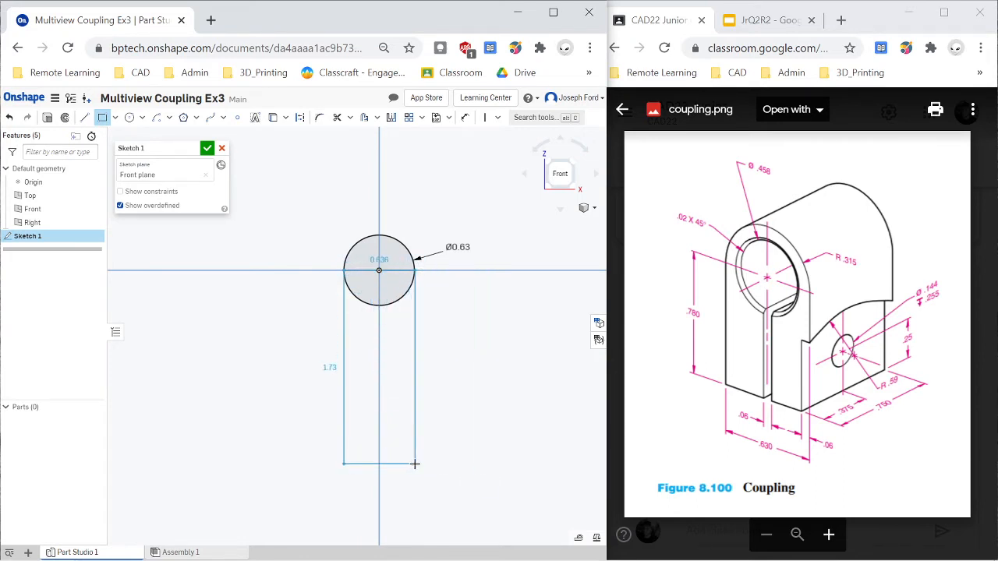
click(415, 463)
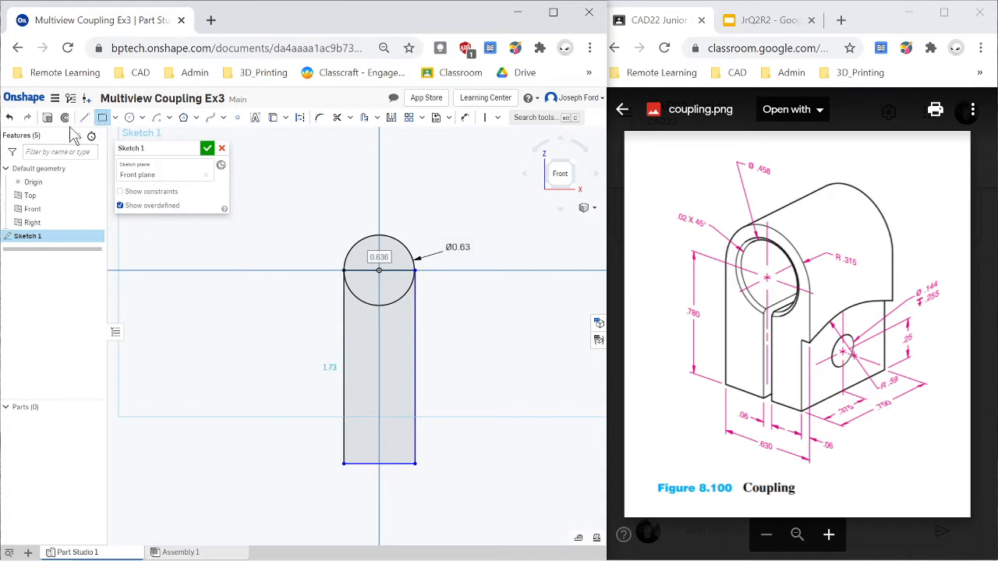
- Dimension the rectangle below the circle to 0.78 in tall and 0.63 in wide
key(d)
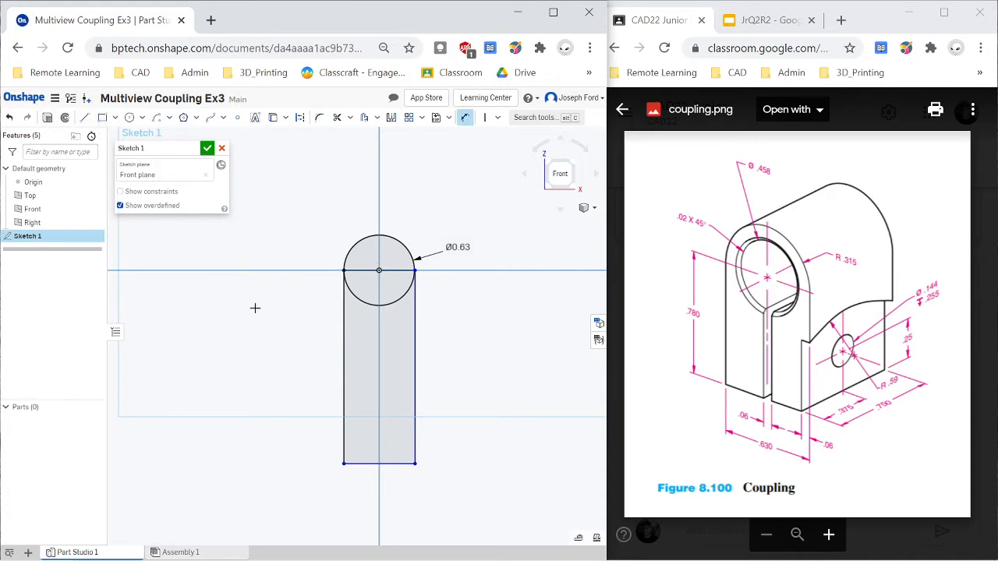
click(344, 342)
click(261, 353)
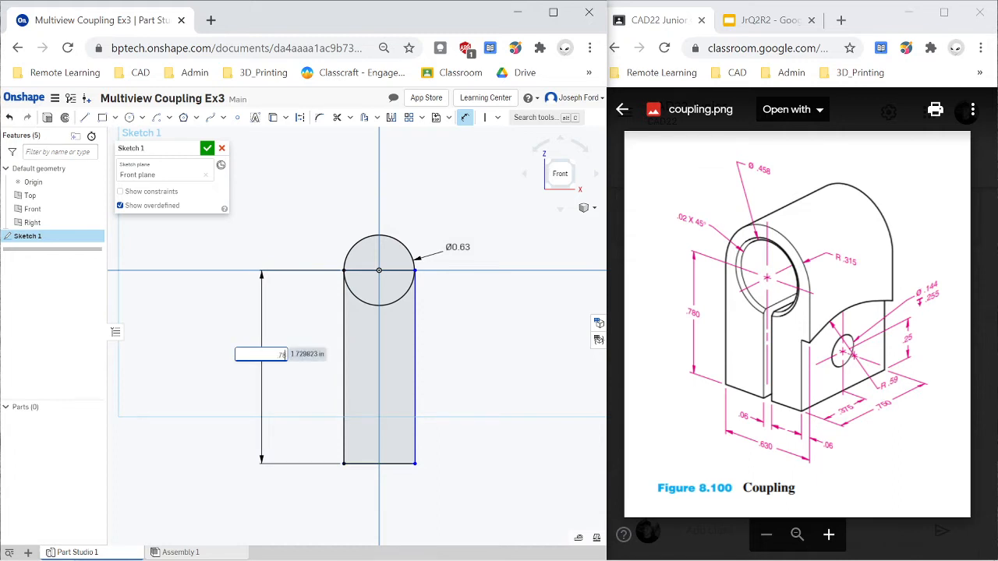
key(Return)
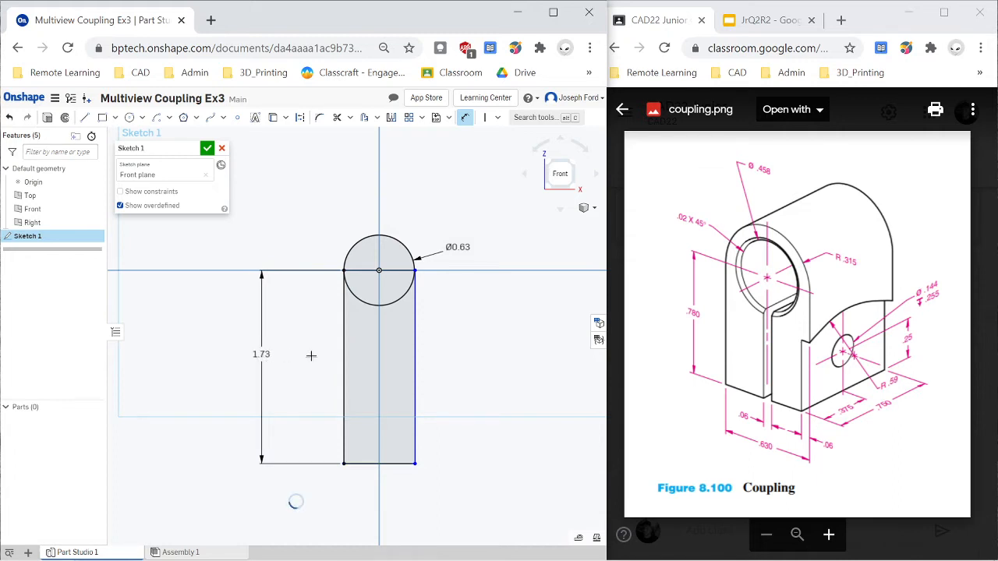
click(392, 358)
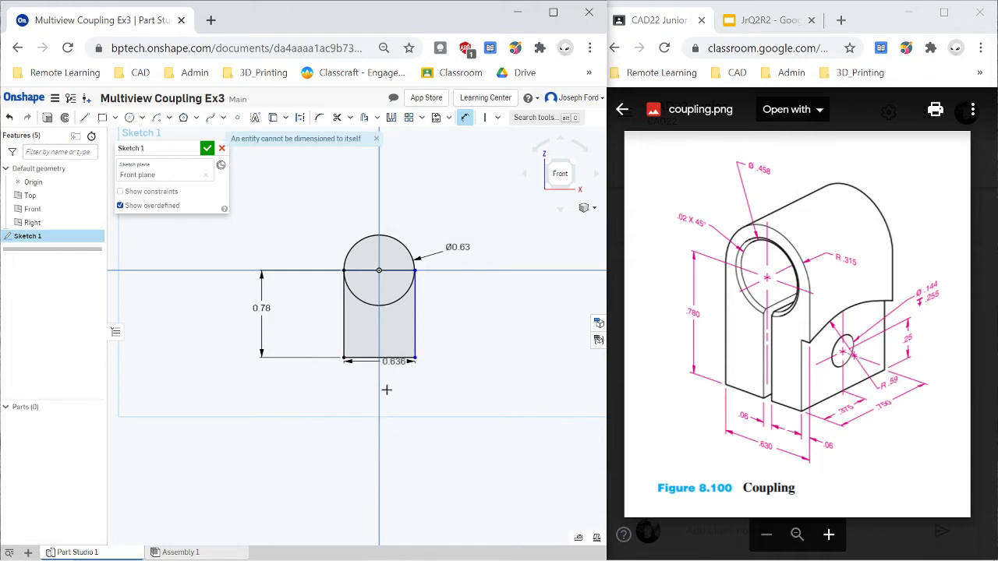
click(390, 414)
key(BackSpace)
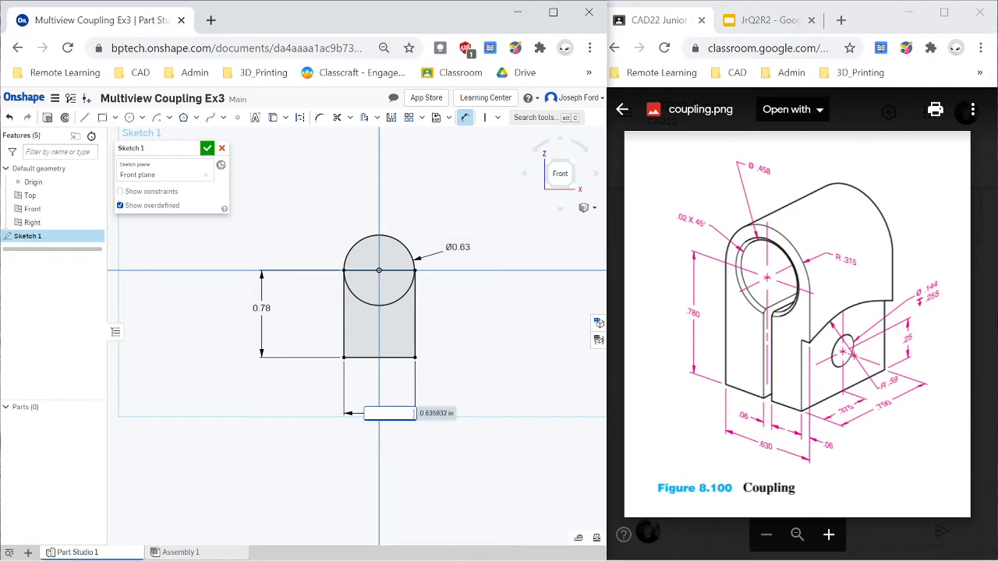
text(.63)
key(Return)
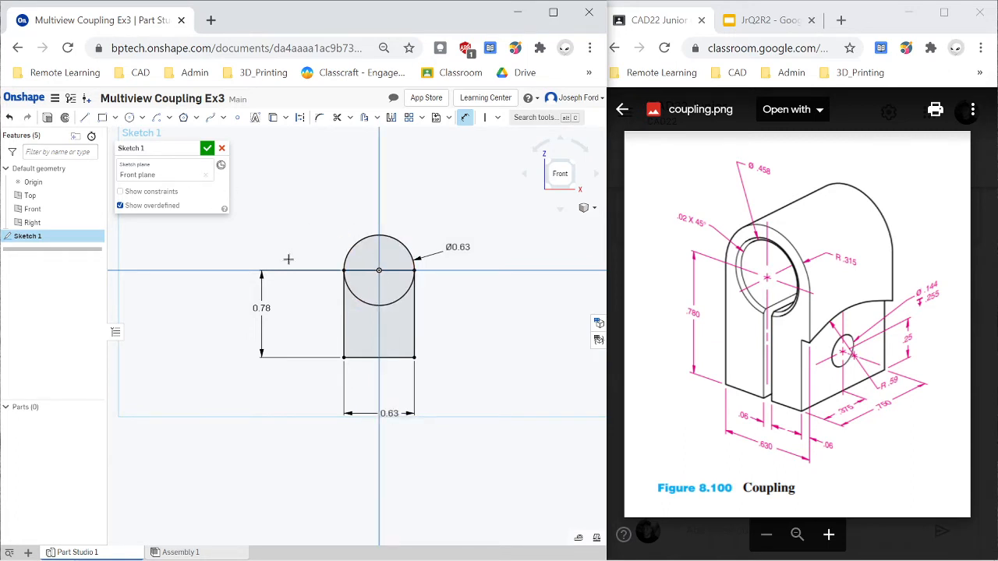
- Trim the lower half of the circle and the rectangle's top edge to leave one arched outline
key(m)
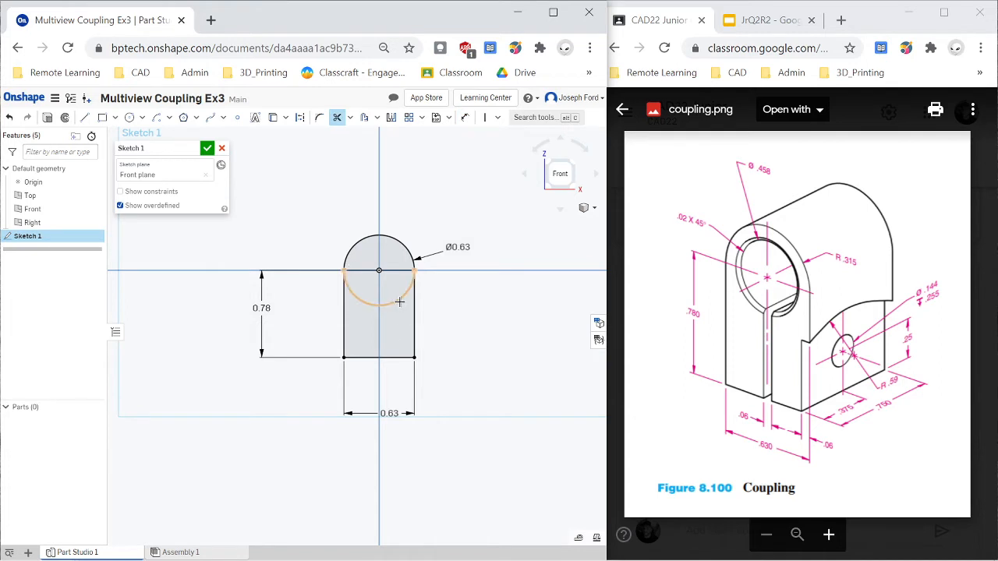
click(400, 296)
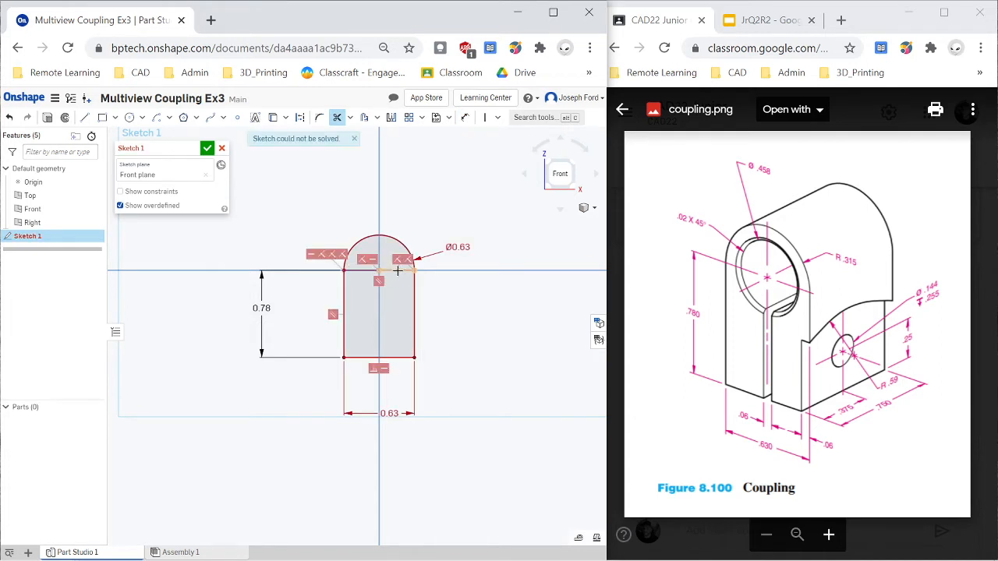
click(365, 270)
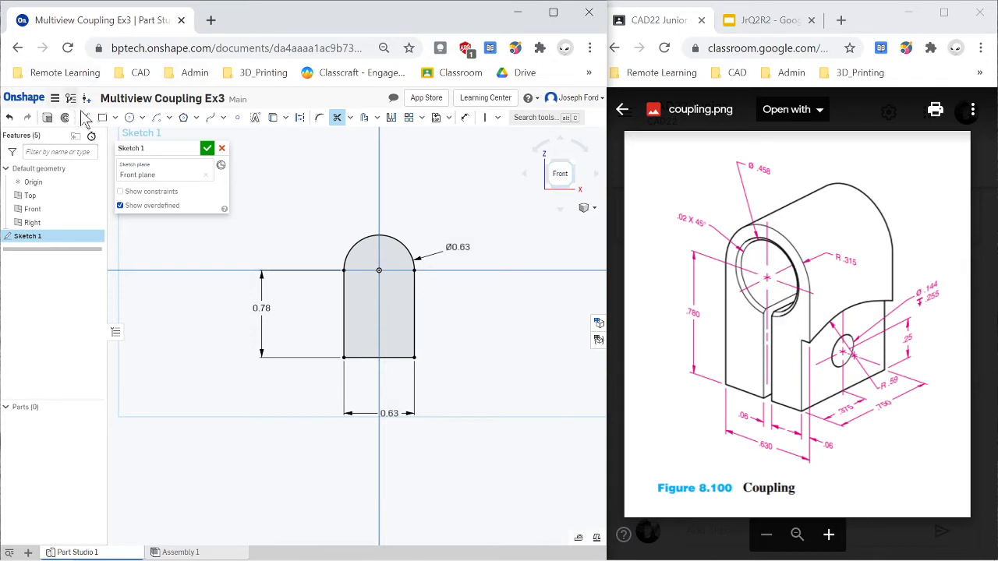
- Sketch a circle centred on the origin inside the arch and set its diameter to 0.458 in
click(130, 117)
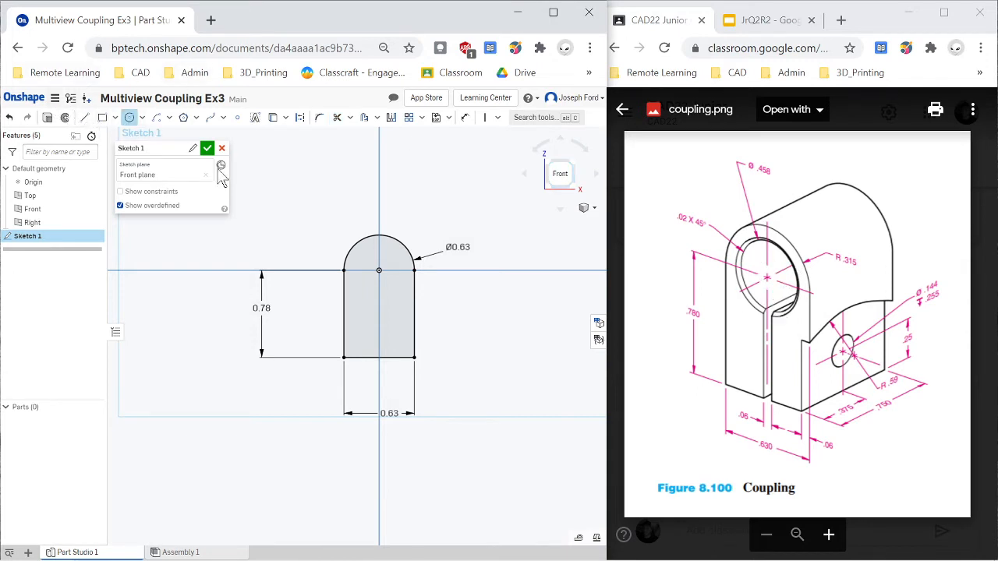
click(379, 270)
click(388, 289)
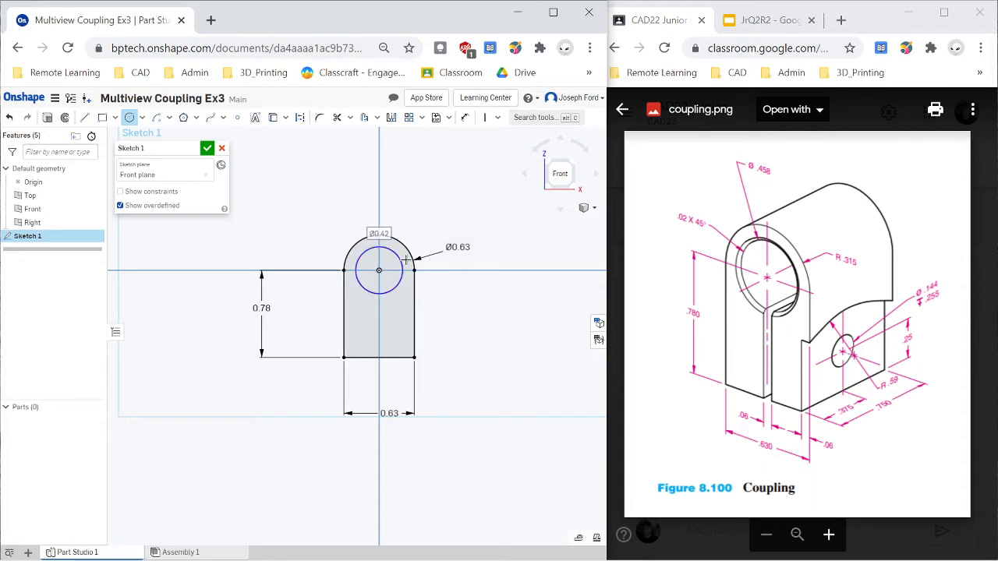
key(d)
click(397, 252)
click(421, 214)
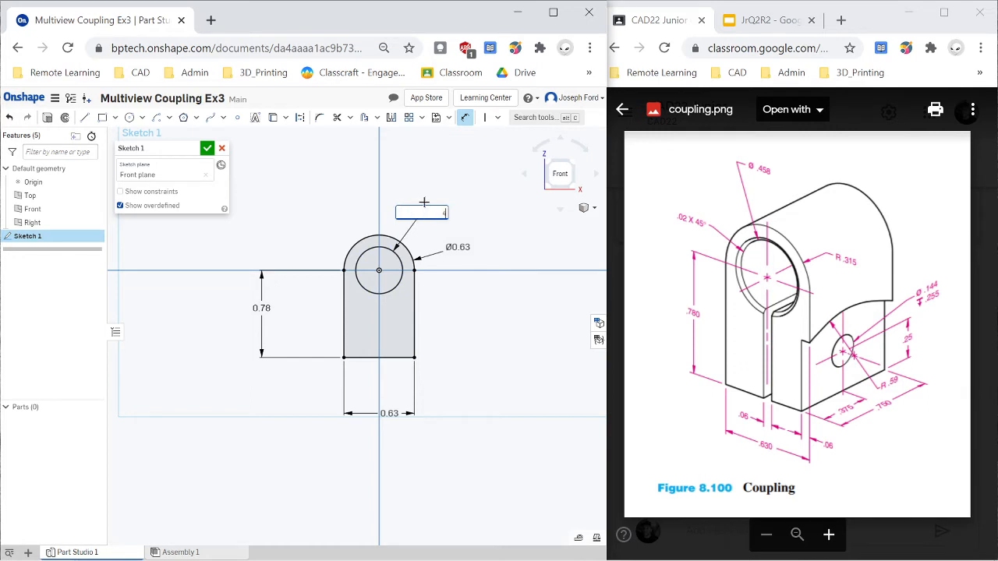
key(Return)
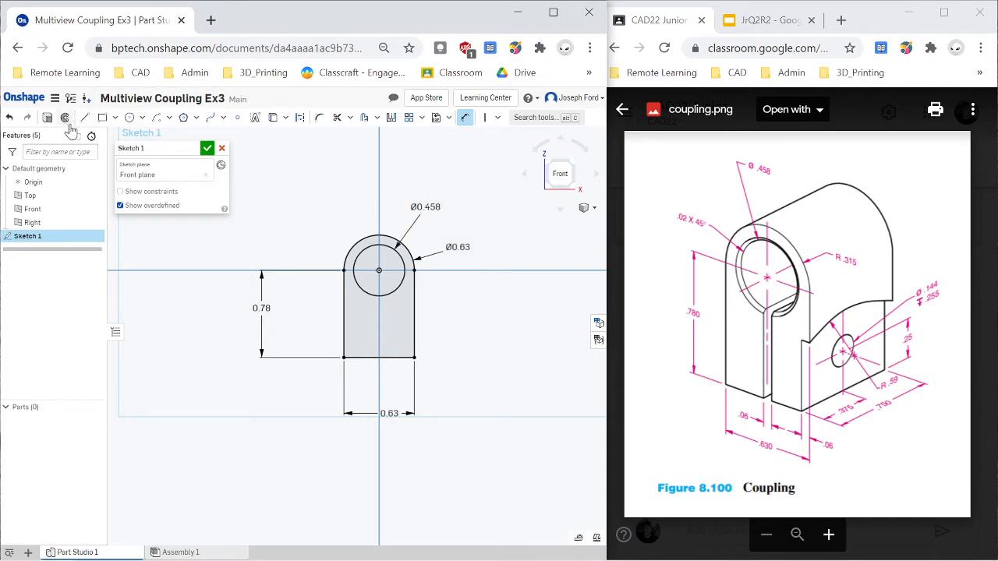
- Sketch a center point rectangle about 0.13 in wide and 1.56 in tall, centred on the bottom edge's midpoint and reaching up to the horizontal axis
click(115, 119)
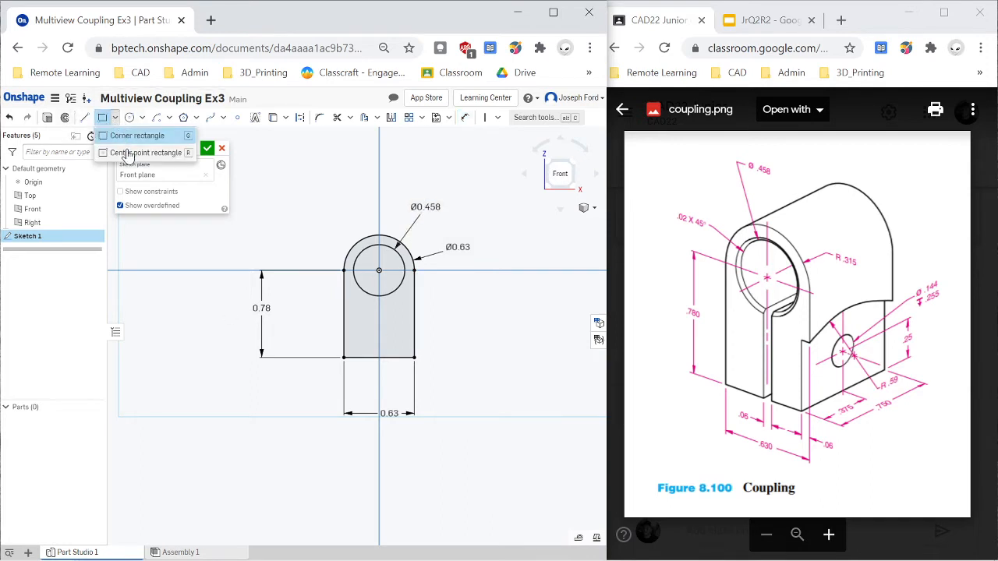
click(129, 153)
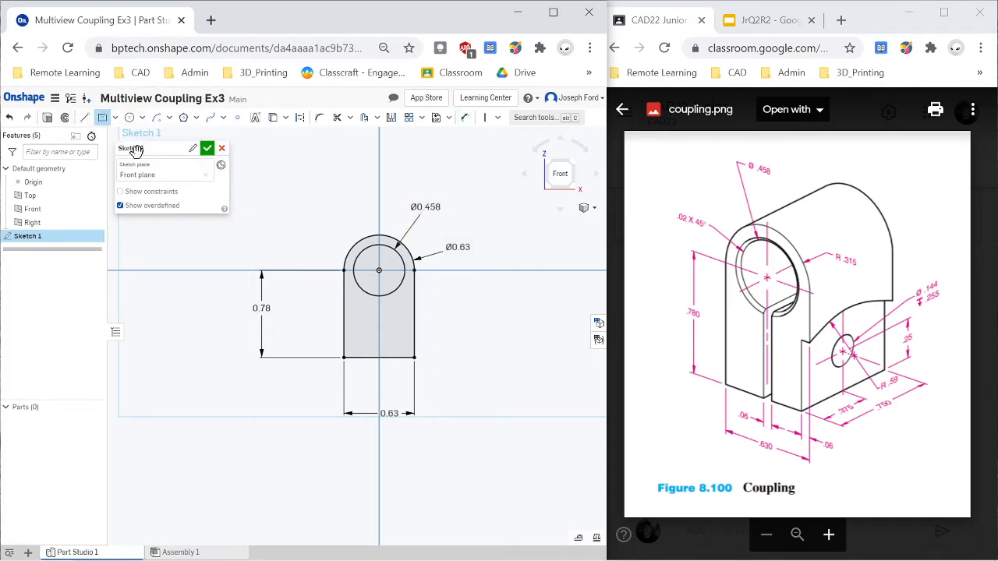
click(379, 357)
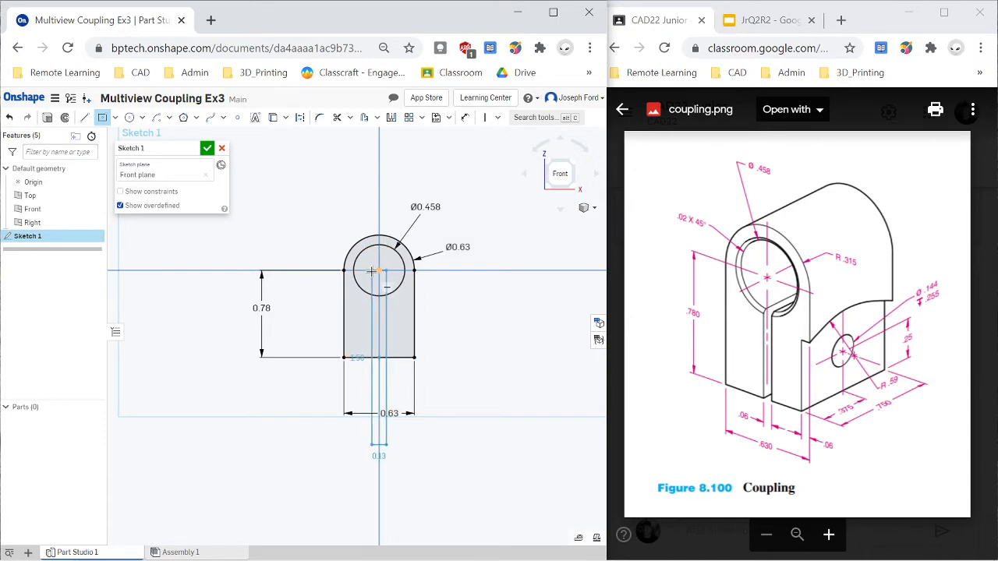
click(371, 271)
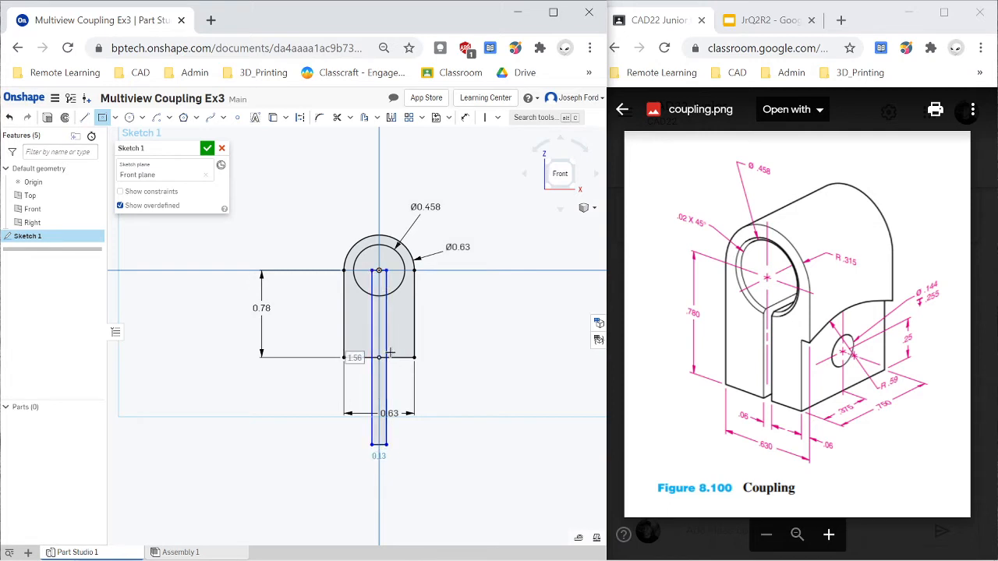
- Set the width of the narrow slot rectangle to 0.06 in
scroll(386, 318, up, 3)
scroll(386, 319, up, 1)
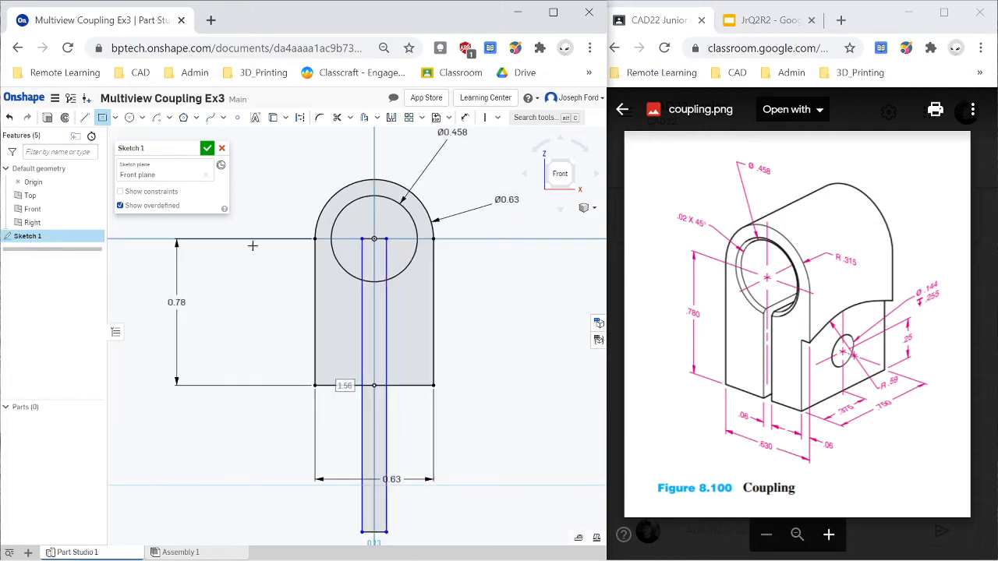
key(m)
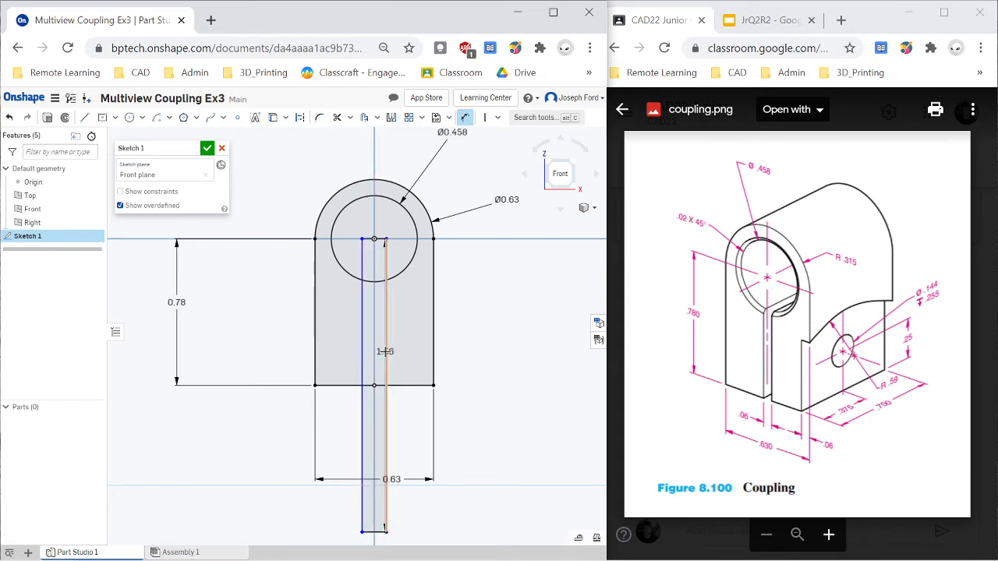
click(508, 406)
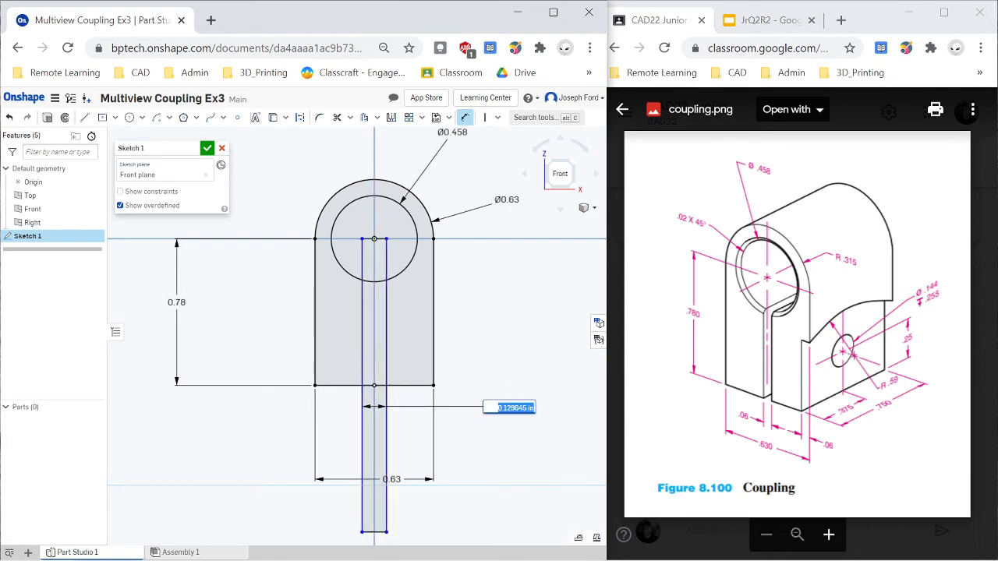
key(BackSpace)
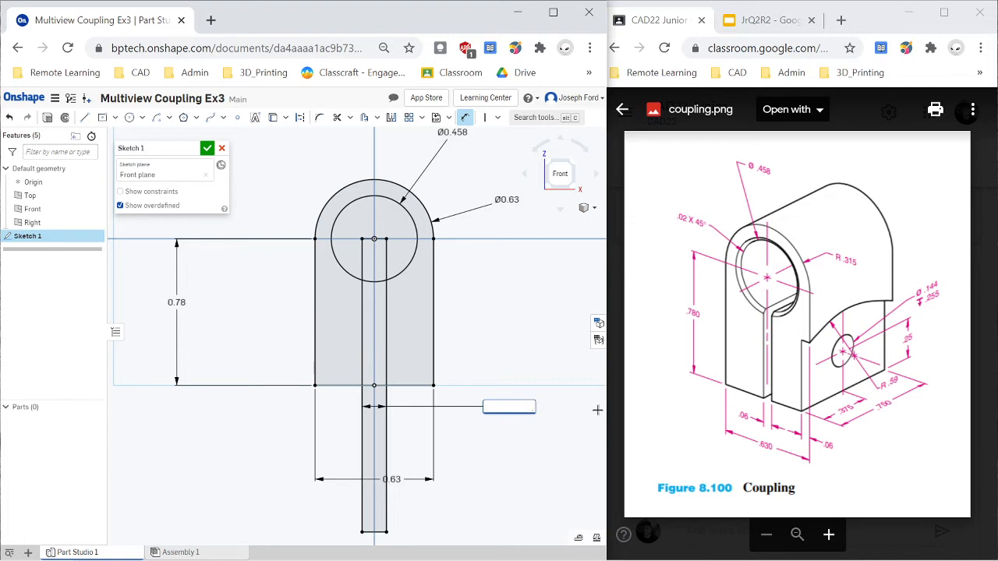
key(Return)
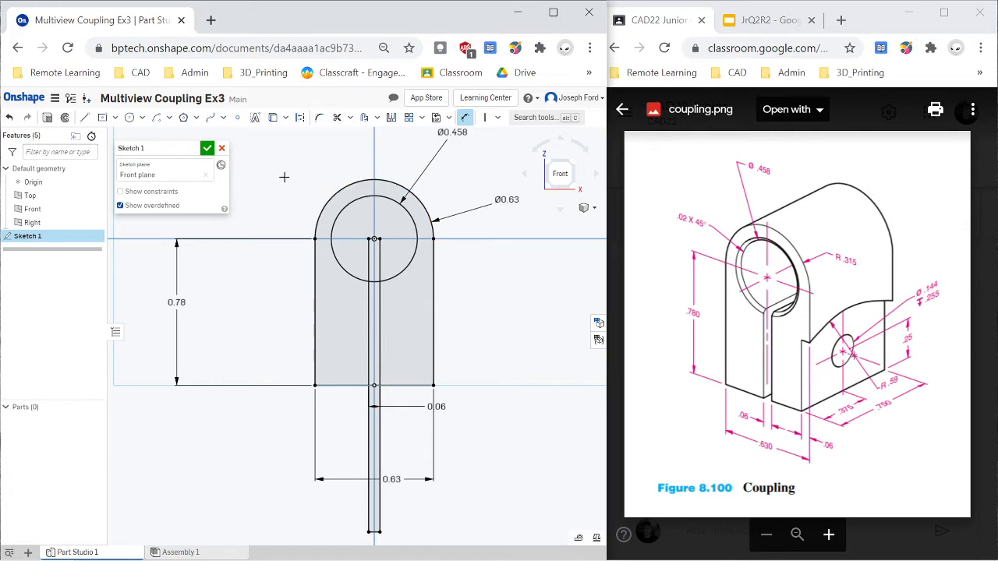
- Trim the slot's side lines inside the bore and below the profile, plus the bore arc between them
key(m)
scroll(385, 249, up, 2)
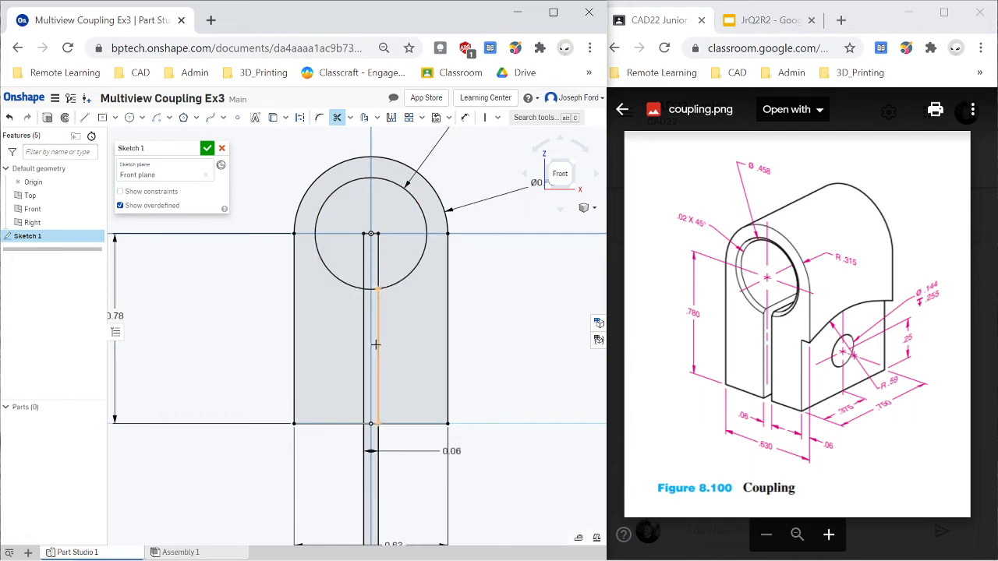
click(379, 258)
click(365, 257)
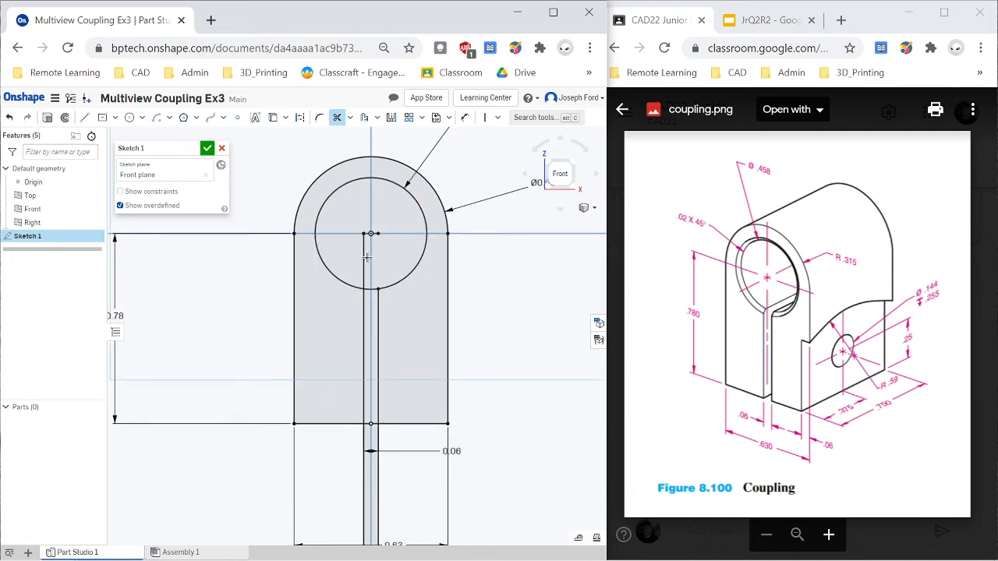
click(362, 257)
click(365, 442)
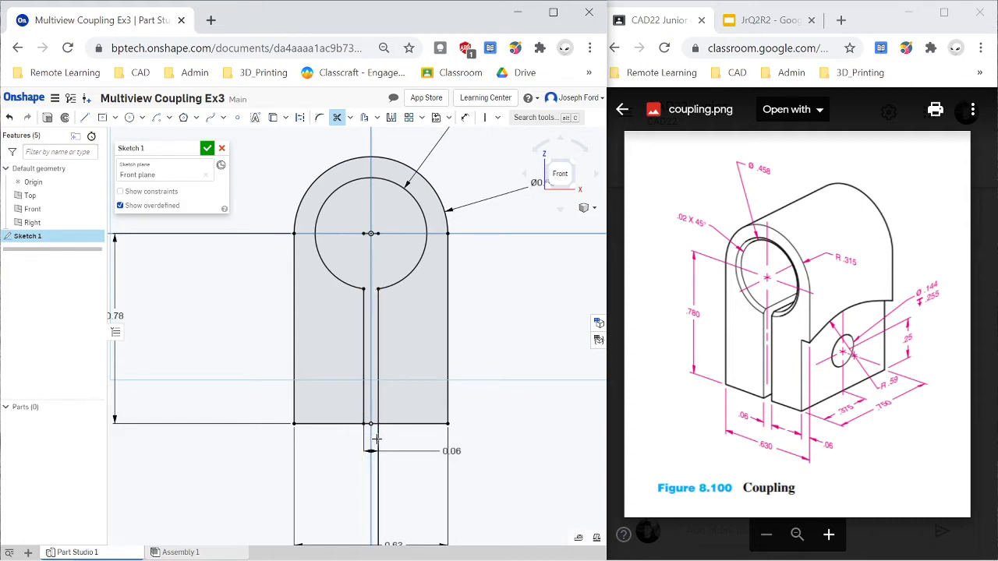
click(378, 462)
- Trim the profile's bottom edge between the two slot lines to open the slot
scroll(375, 429, up, 5)
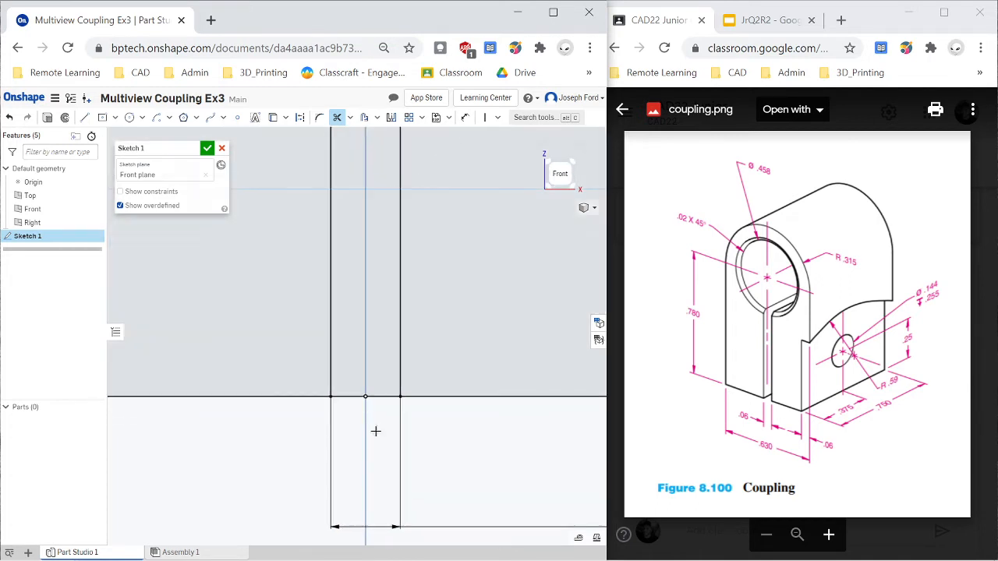
click(349, 397)
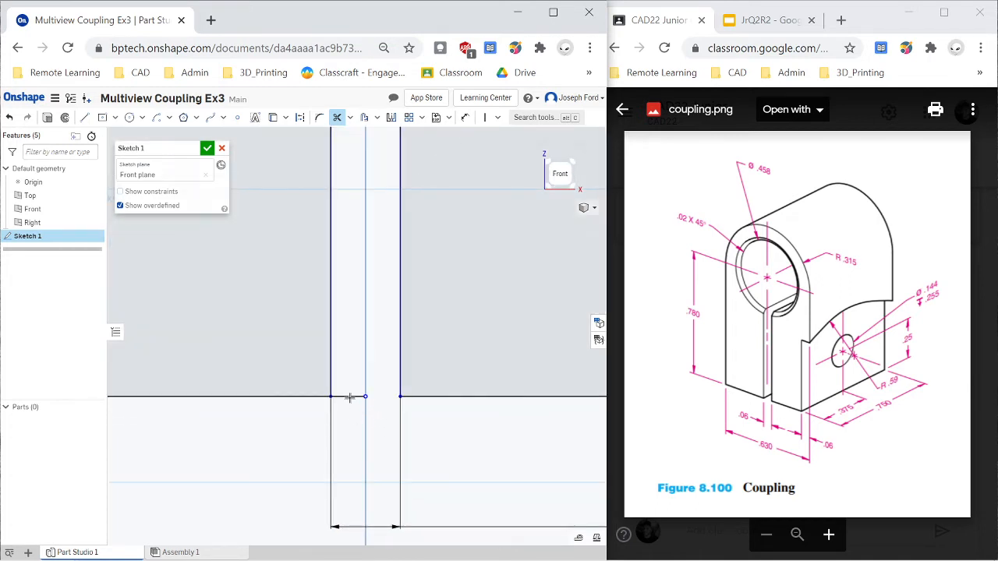
scroll(351, 426, down, 8)
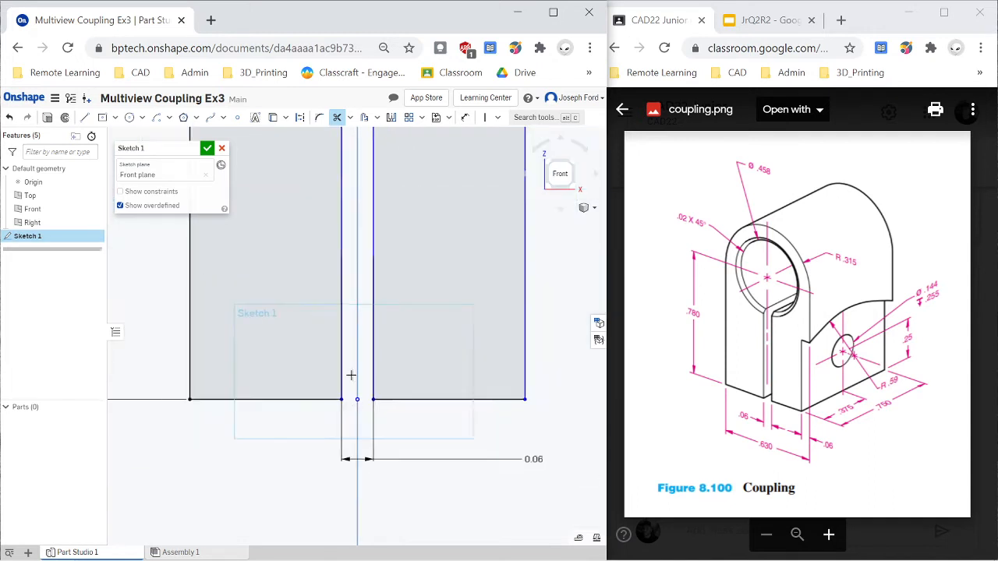
- Trim the slot rectangle's leftover short end lines at the bore centre and below the profile
scroll(353, 298, up, 4)
scroll(353, 298, up, 3)
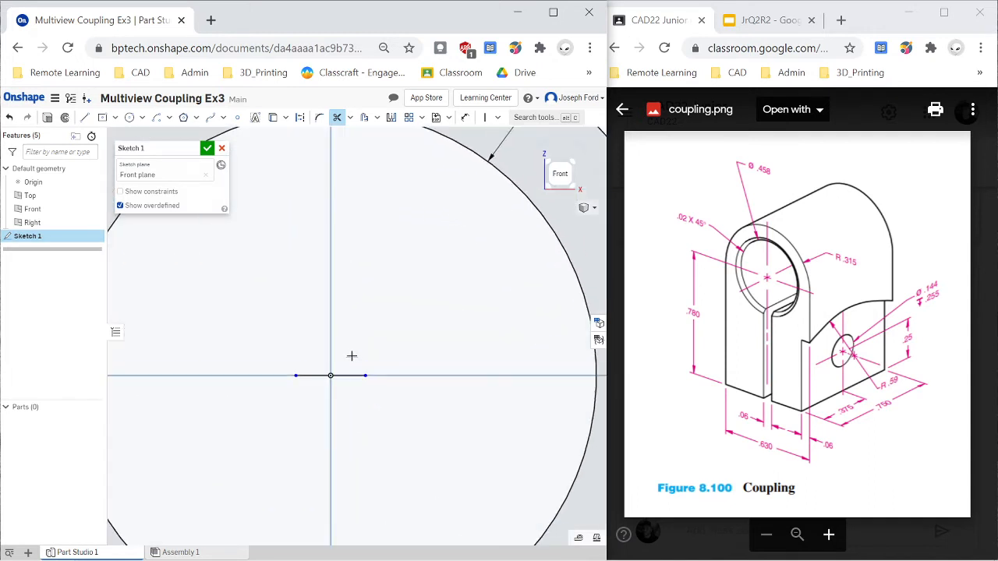
click(348, 377)
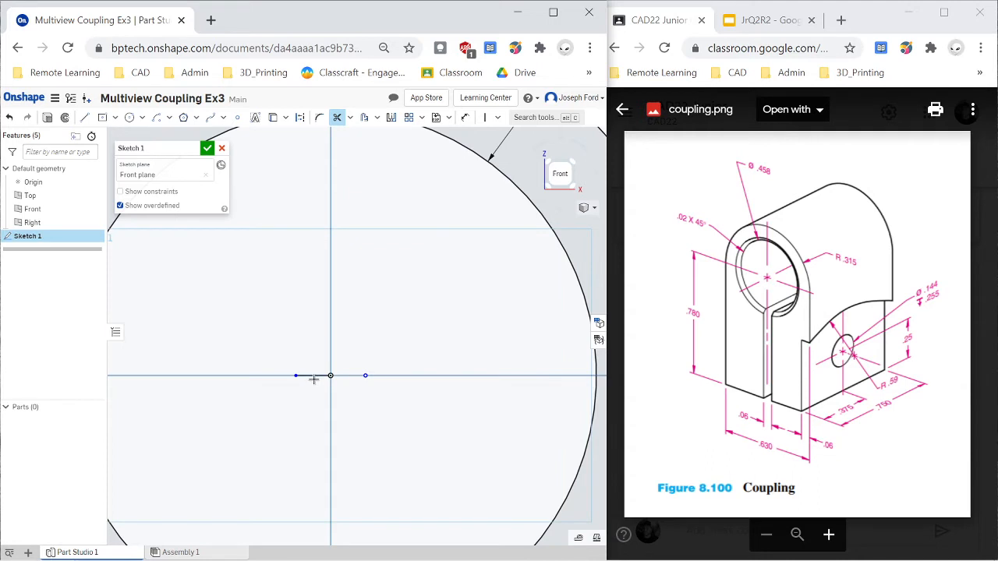
scroll(317, 455, down, 6)
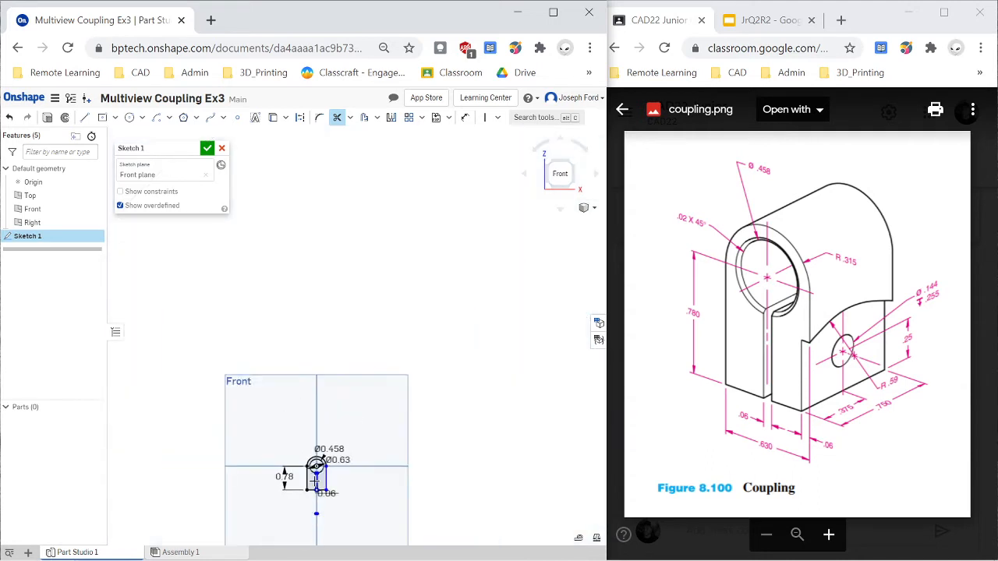
scroll(312, 510, up, 2)
scroll(335, 538, up, 5)
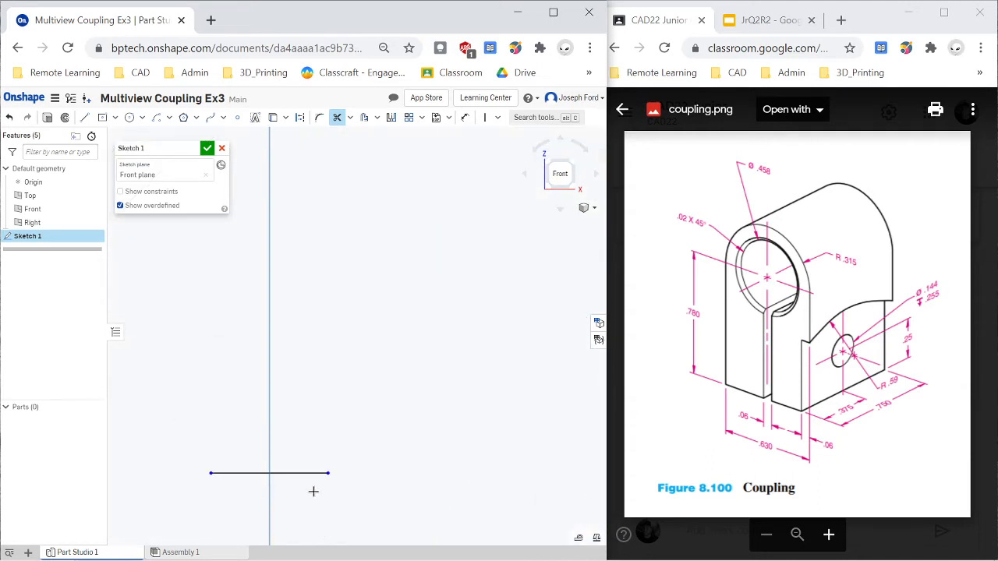
scroll(288, 390, down, 8)
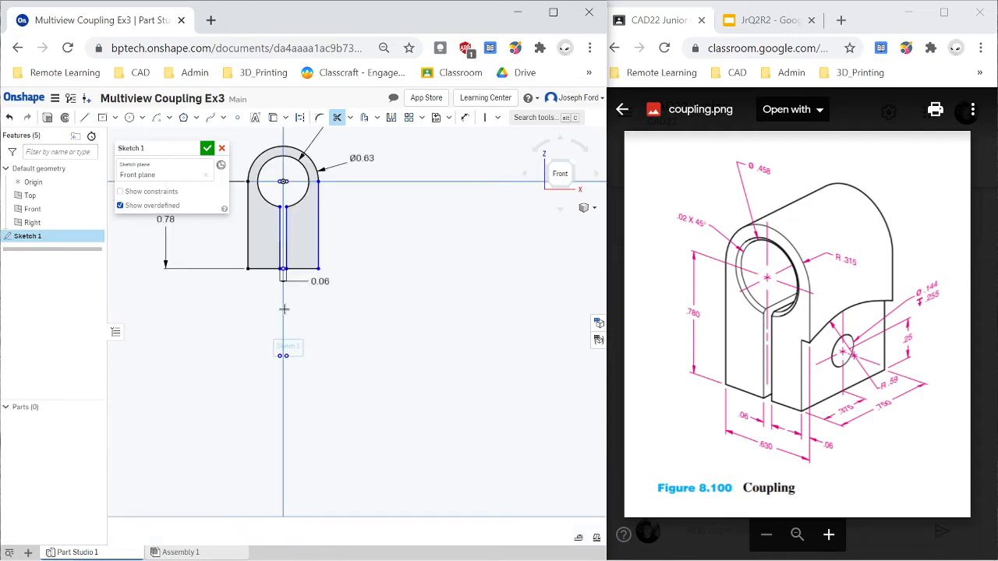
scroll(265, 236, up, 3)
scroll(280, 183, up, 2)
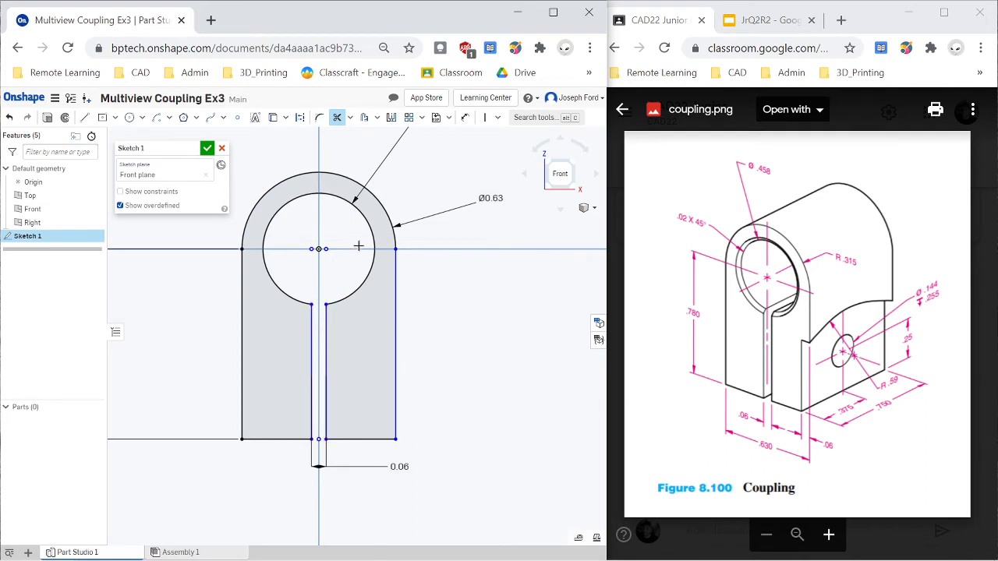
scroll(343, 312, down, 2)
scroll(376, 296, down, 2)
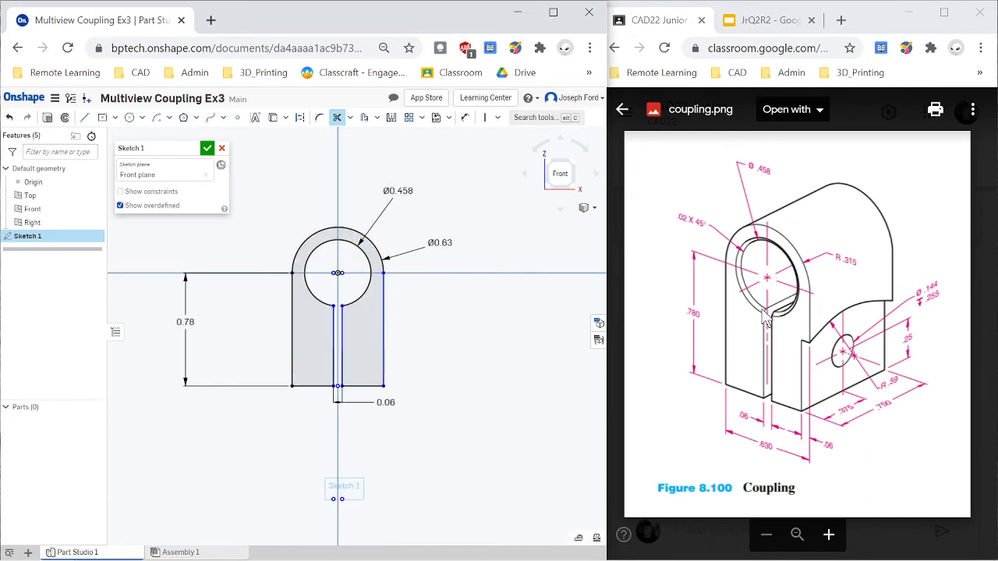
- Start a blind extrude of the slotted front profile as a new solid and reverse its direction
click(45, 118)
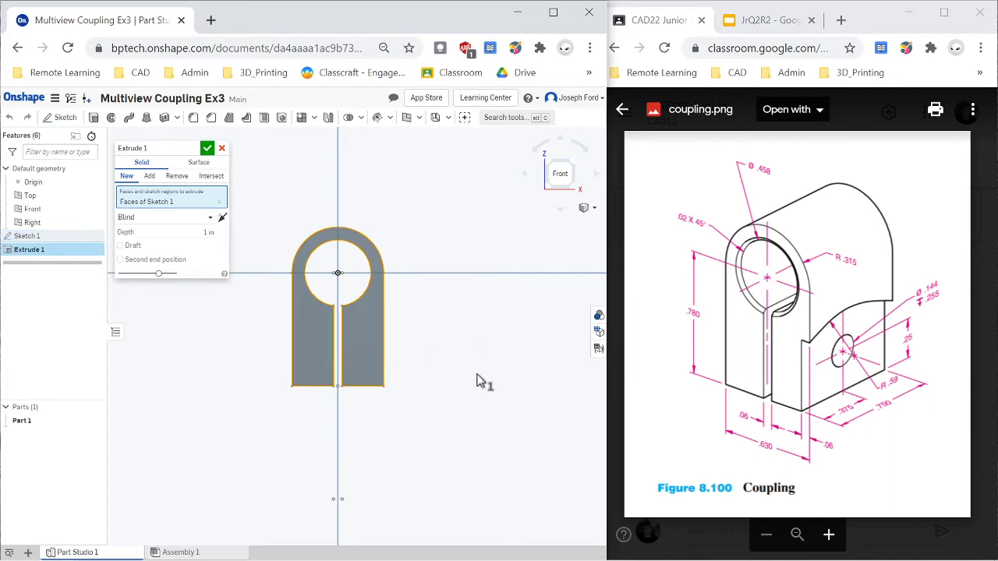
right_drag(485, 383, 460, 380)
scroll(440, 373, down, 7)
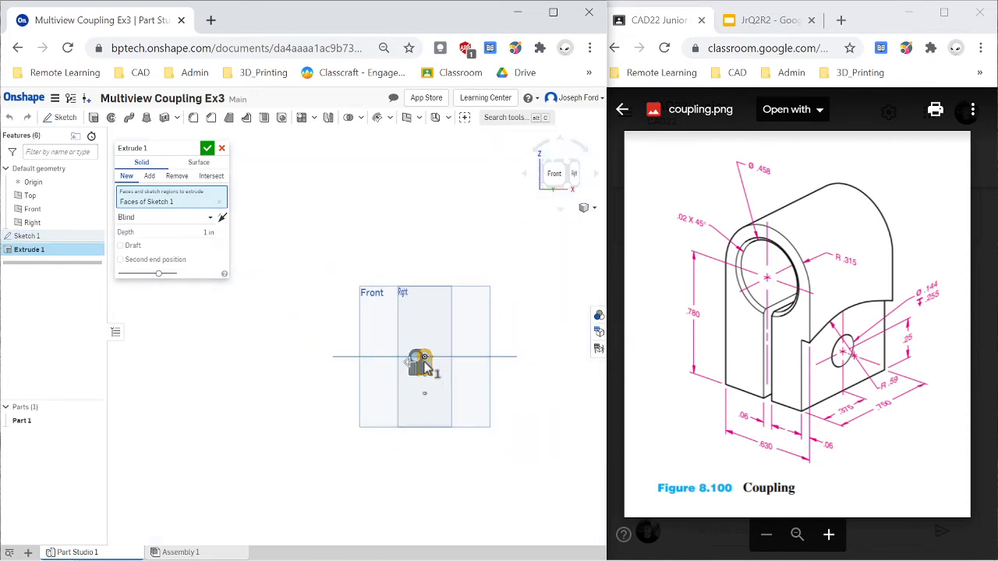
scroll(426, 361, up, 2)
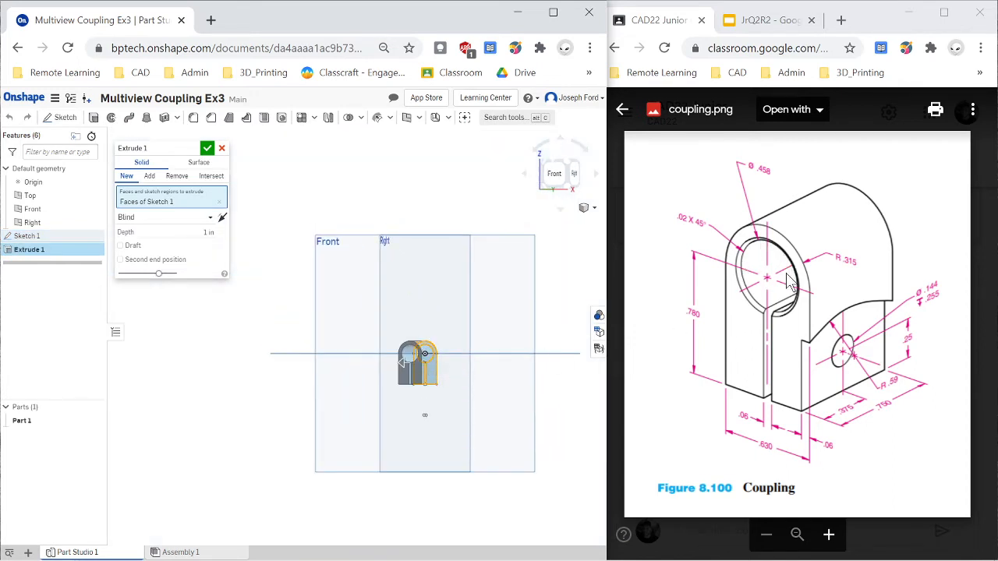
scroll(432, 343, up, 3)
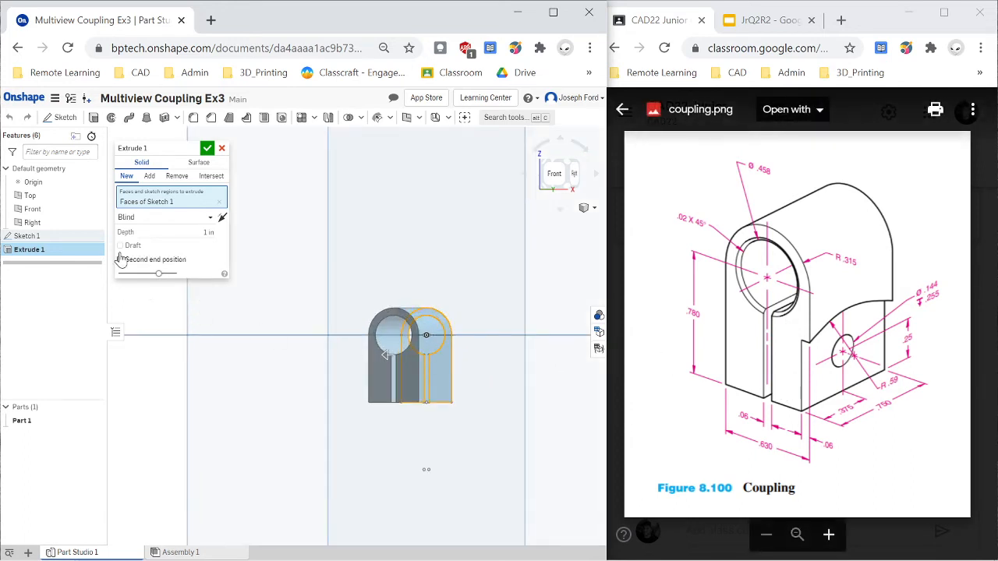
click(222, 218)
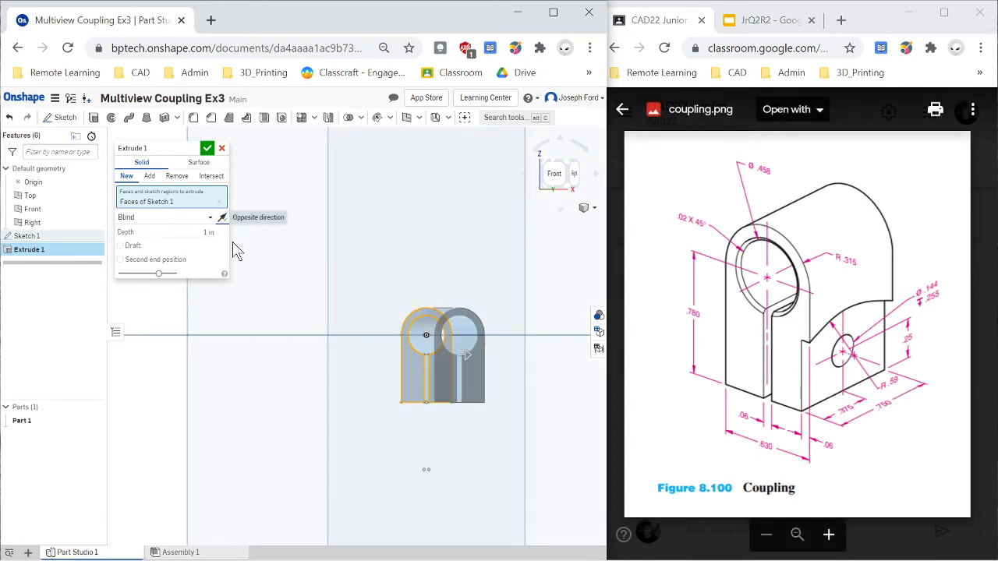
scroll(496, 409, down, 4)
mouse_move(495, 409)
right_down()
mouse_move(473, 407)
mouse_move(517, 412)
mouse_move(480, 407)
right_up()
scroll(497, 406, up, 2)
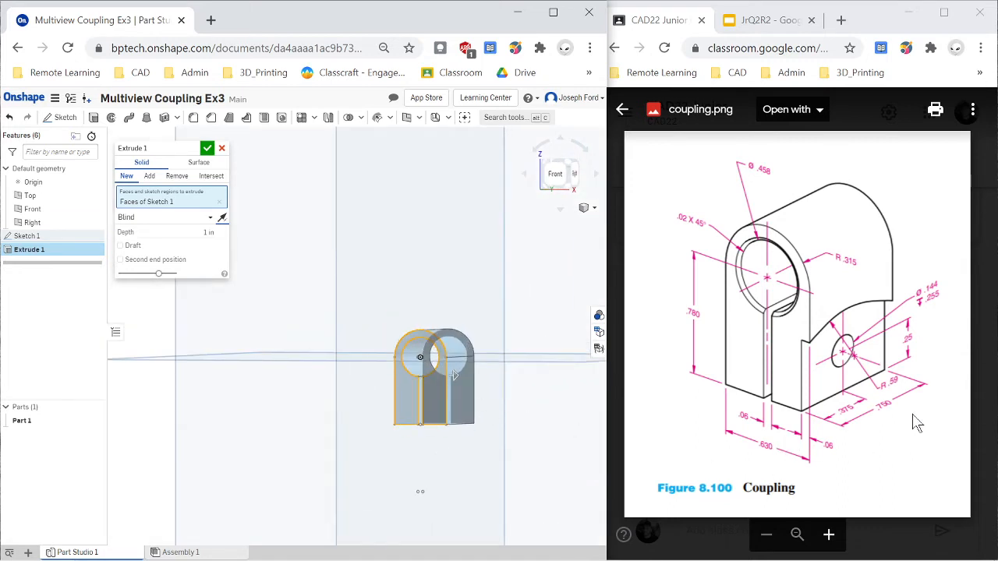
- Set the profile's extrusion depth to 0.75 in and accept the feature
click(207, 231)
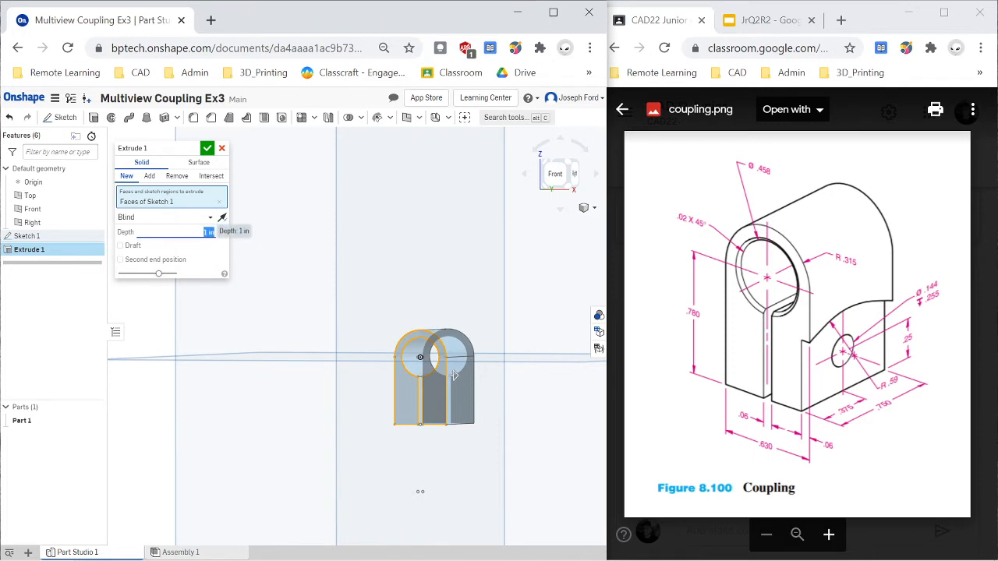
text(0.75)
key(Return)
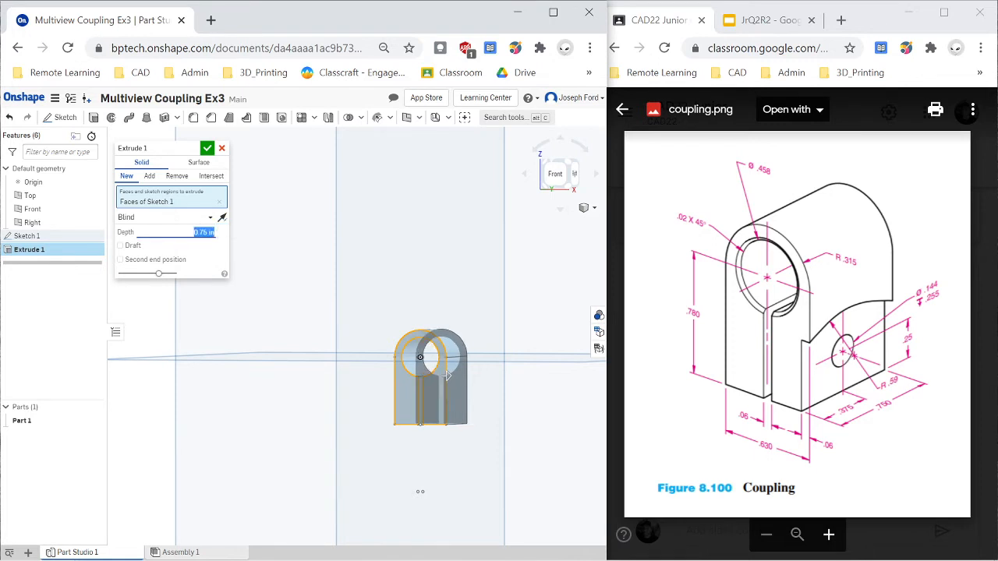
click(207, 147)
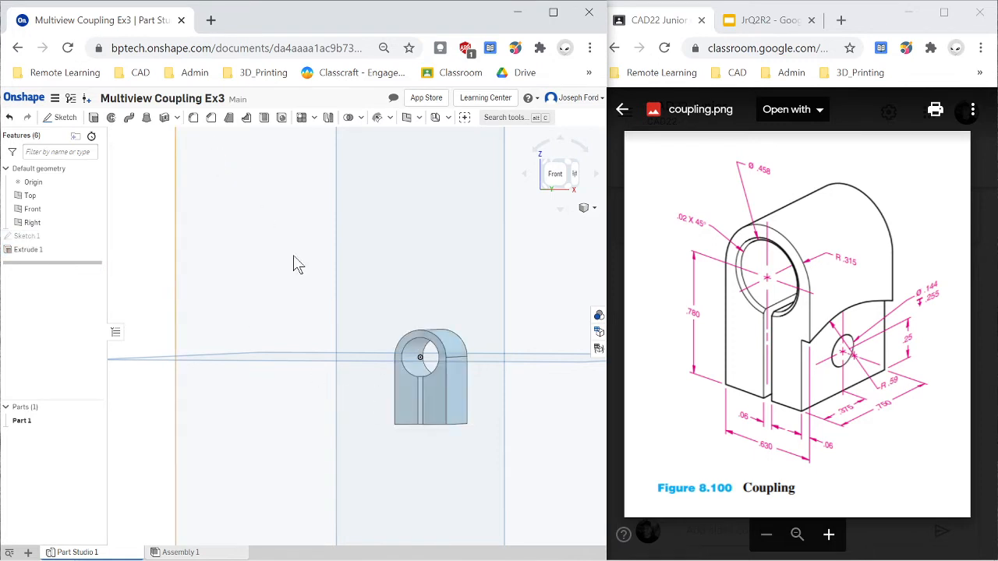
- Chamfer the bore's front circular edge with the Distance and angle type, using 0.02 in at 45°
scroll(426, 394, up, 1)
scroll(380, 425, down, 1)
right_drag(349, 425, 349, 426)
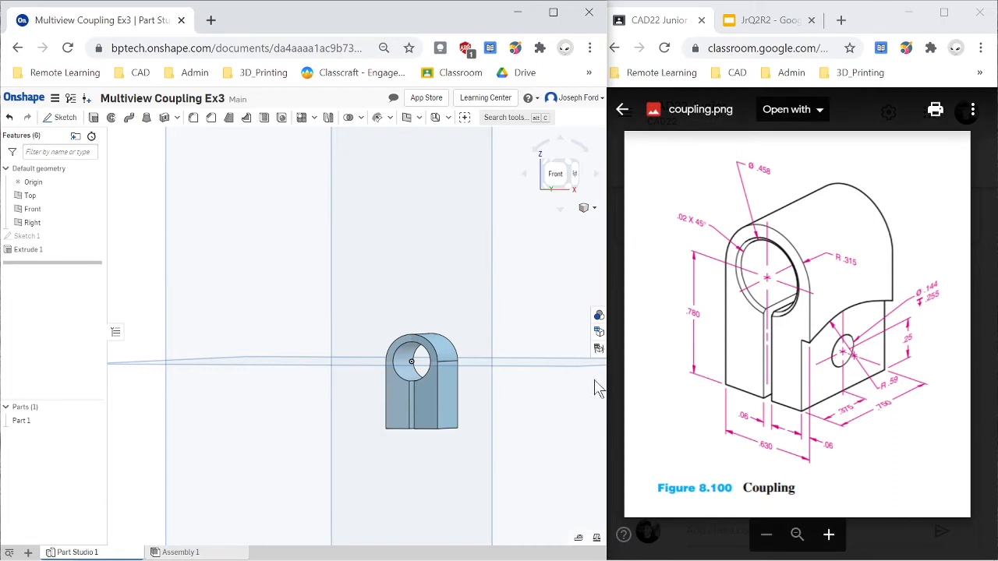
scroll(432, 401, up, 2)
scroll(378, 341, up, 2)
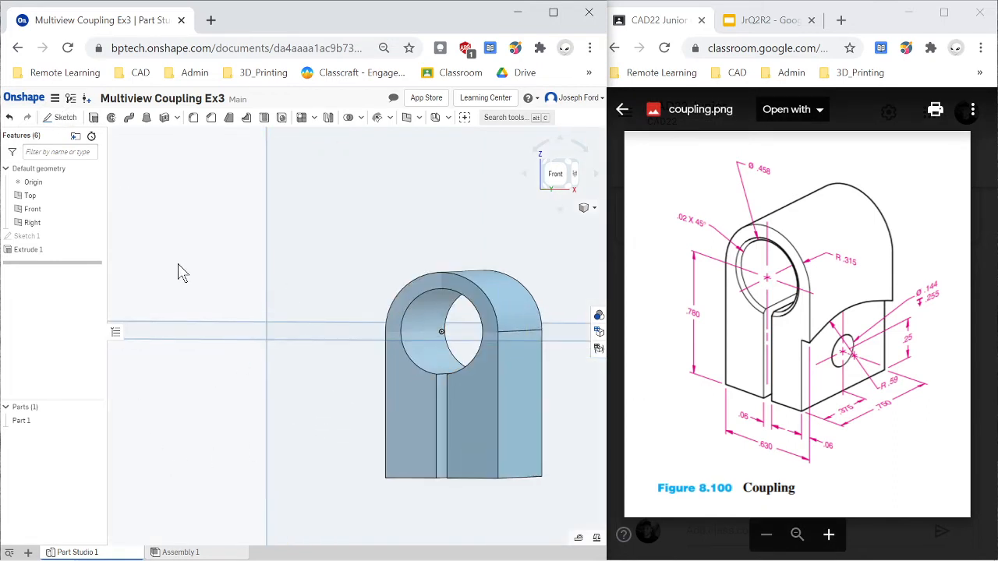
click(211, 118)
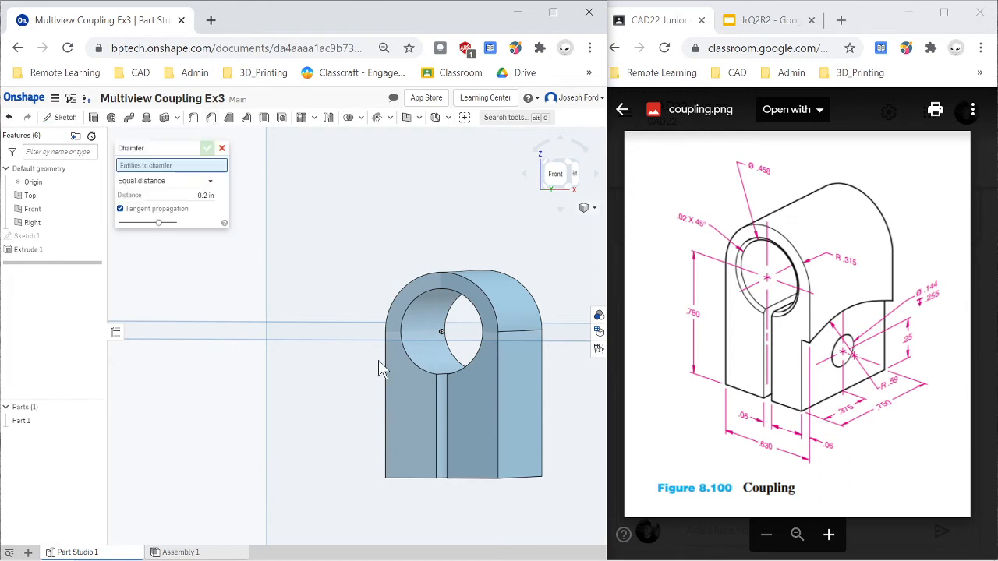
click(414, 359)
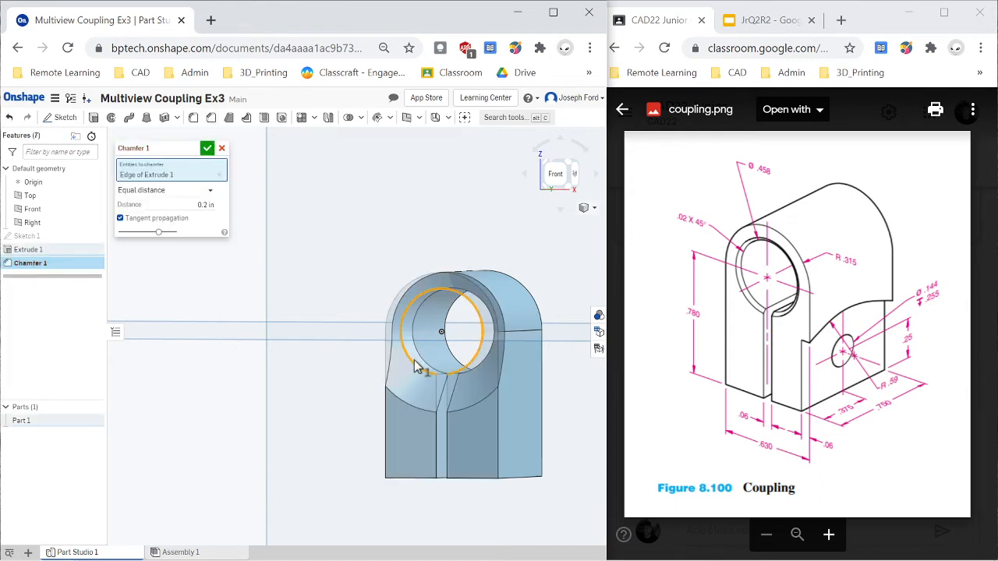
click(133, 192)
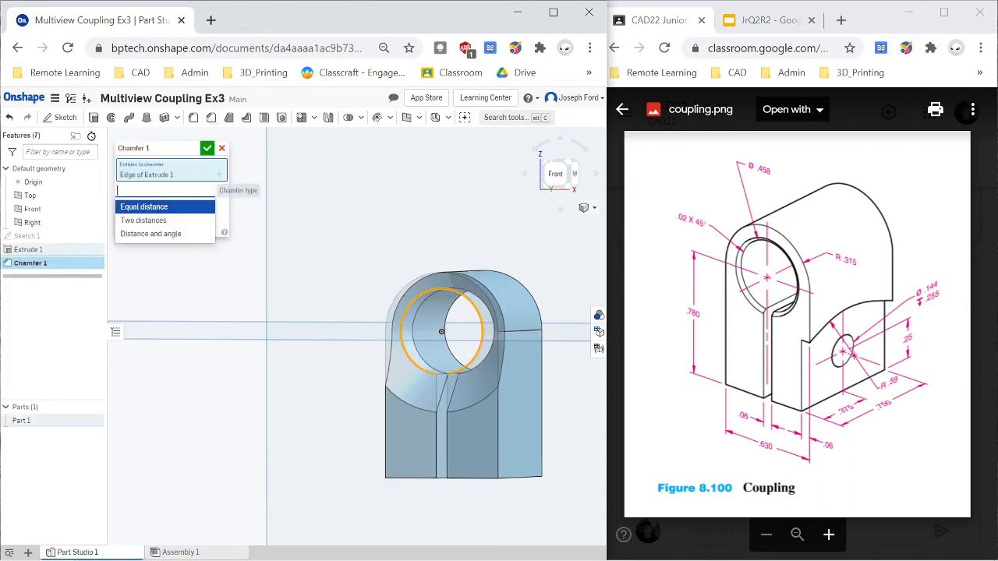
click(163, 235)
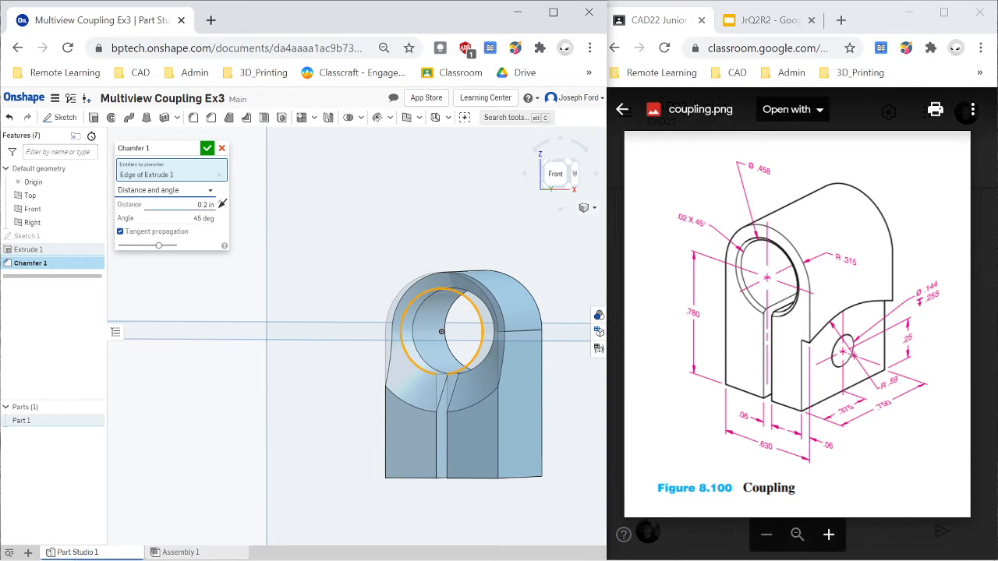
click(217, 205)
key(Return)
click(207, 148)
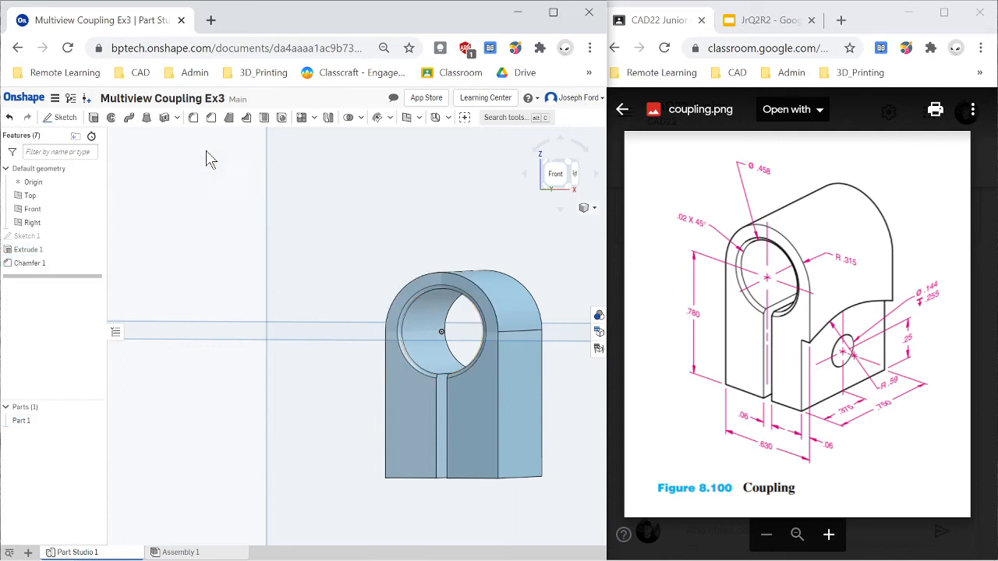
- Start a sketch on the flat right side face and draw a circle about 1.14 in in diameter centred on the bottom edge's midpoint
scroll(465, 430, down, 3)
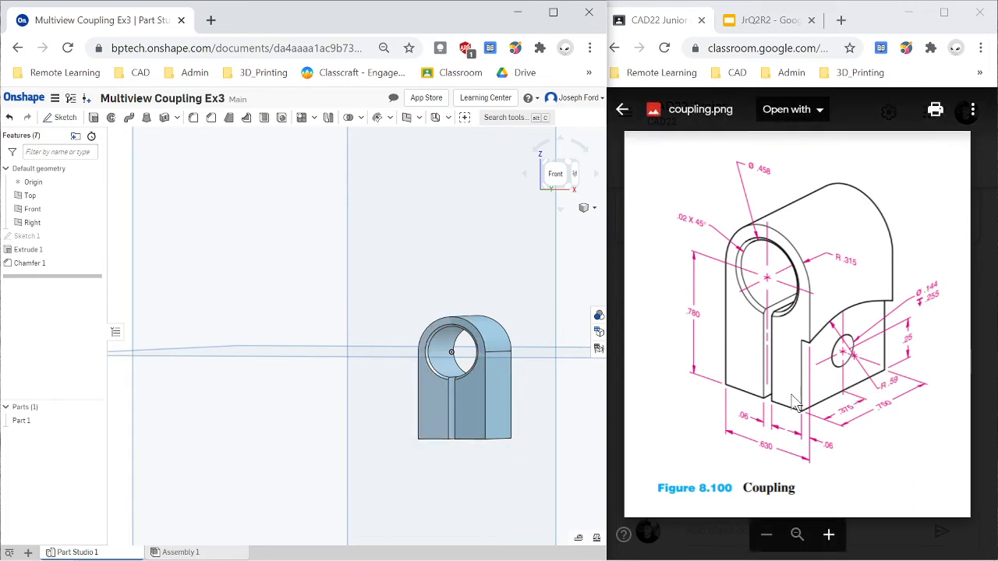
scroll(493, 489, up, 2)
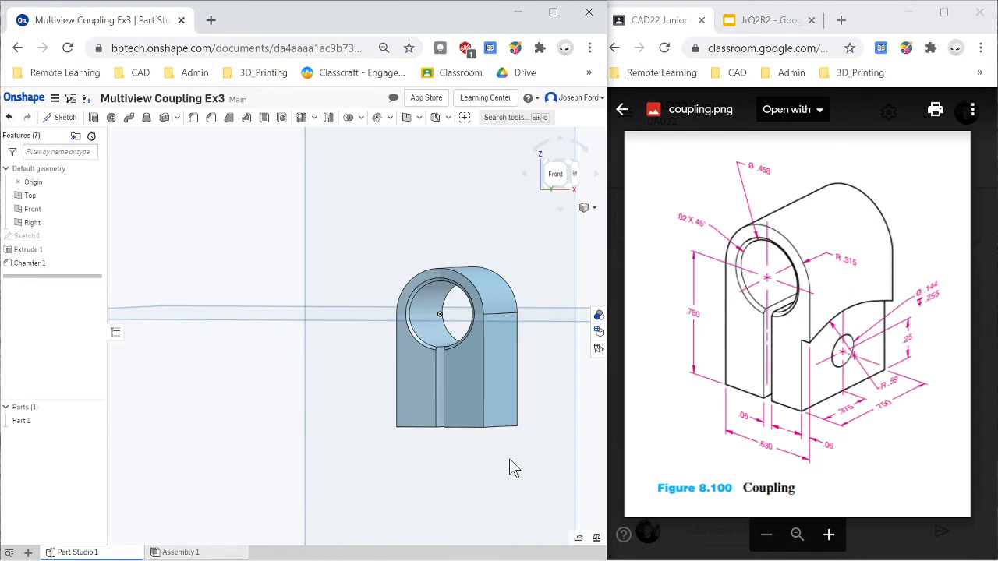
click(575, 179)
scroll(390, 370, up, 3)
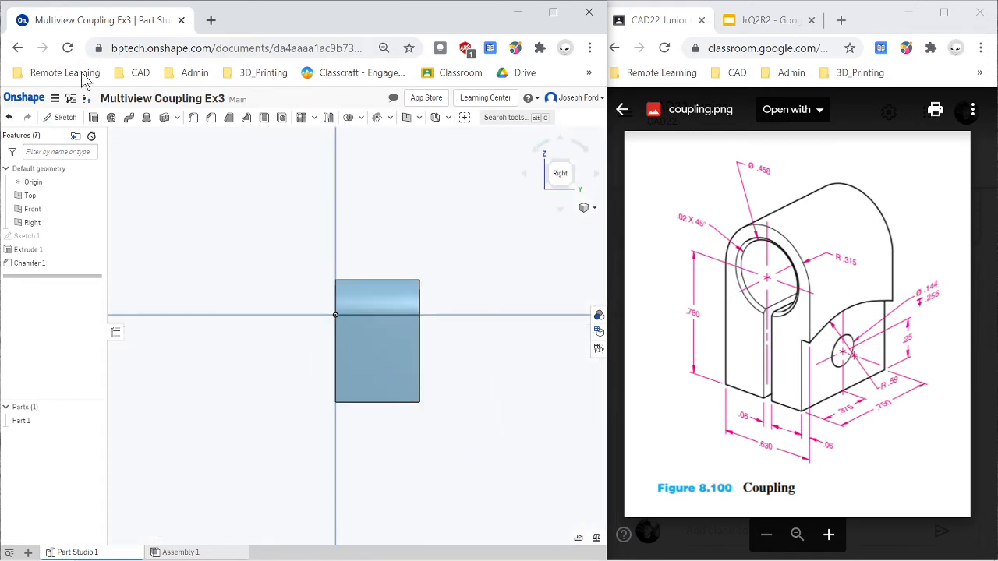
click(63, 117)
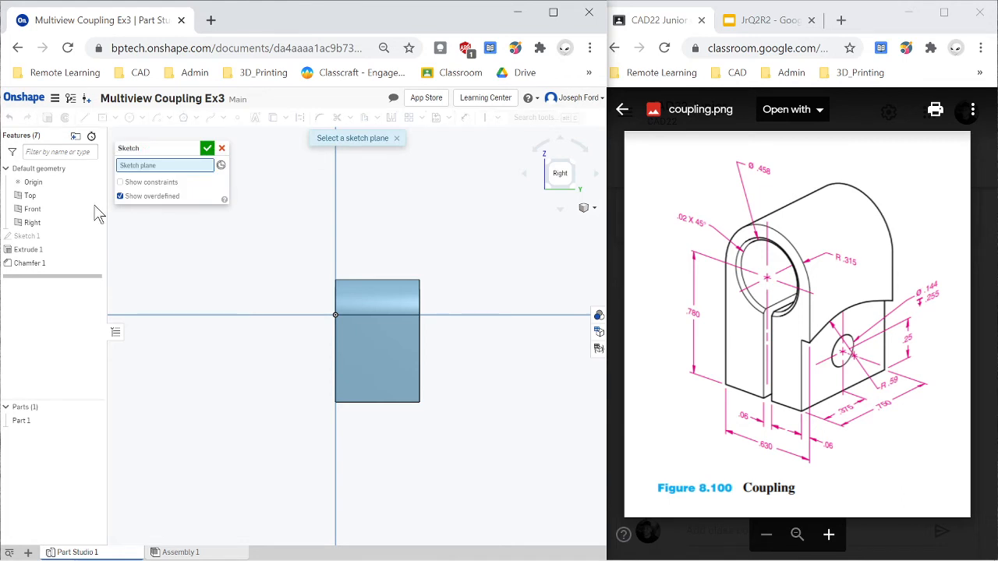
click(382, 366)
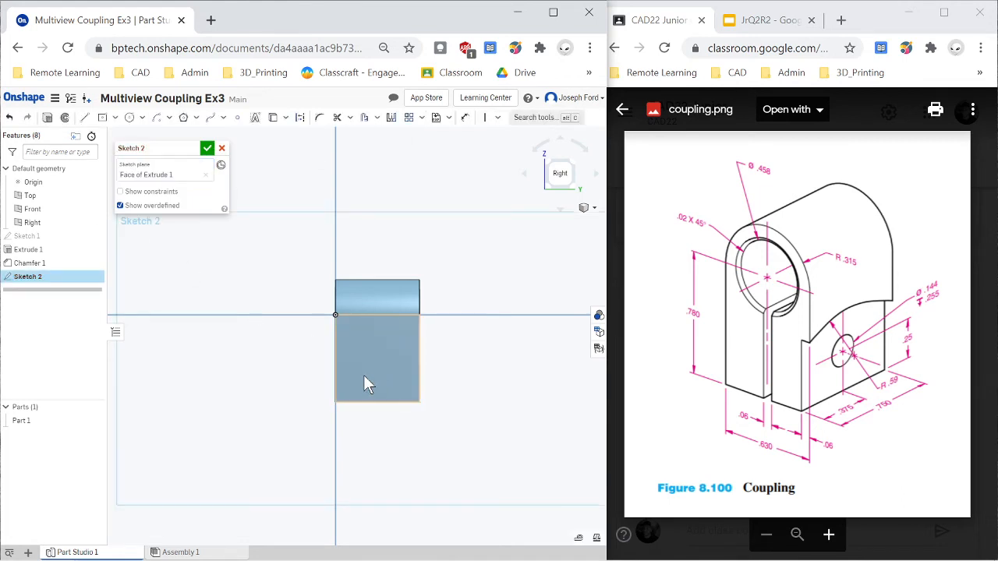
click(130, 121)
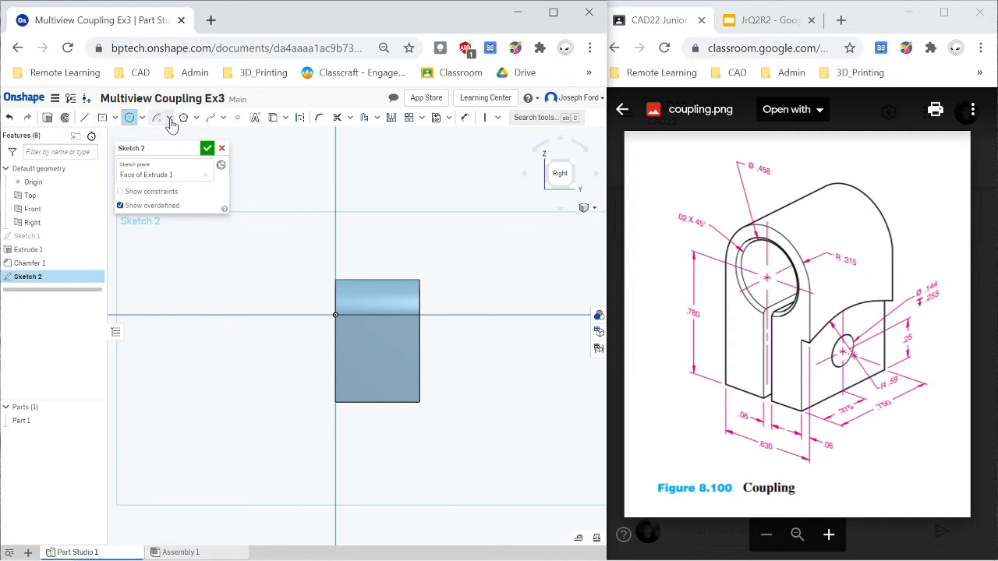
click(378, 402)
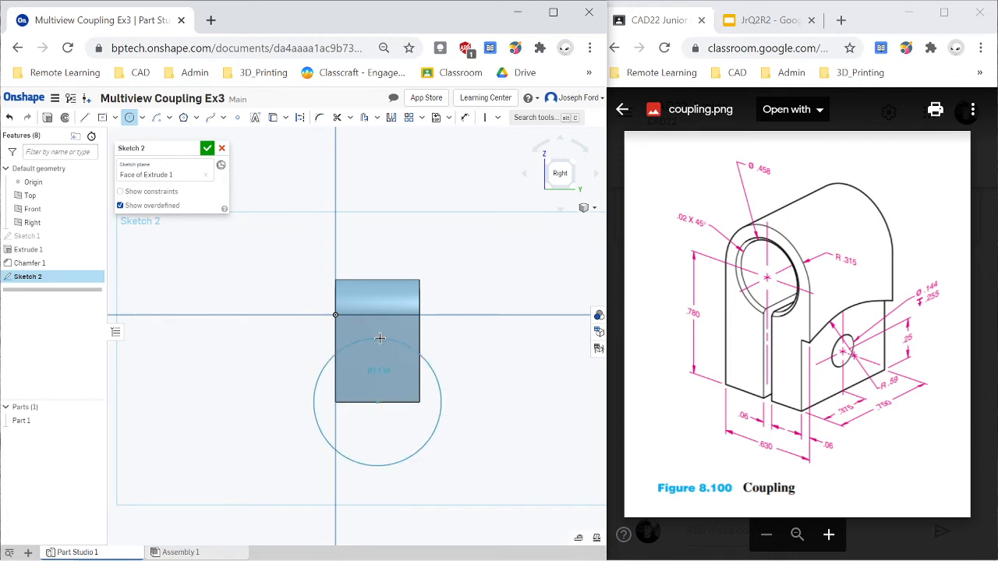
click(380, 337)
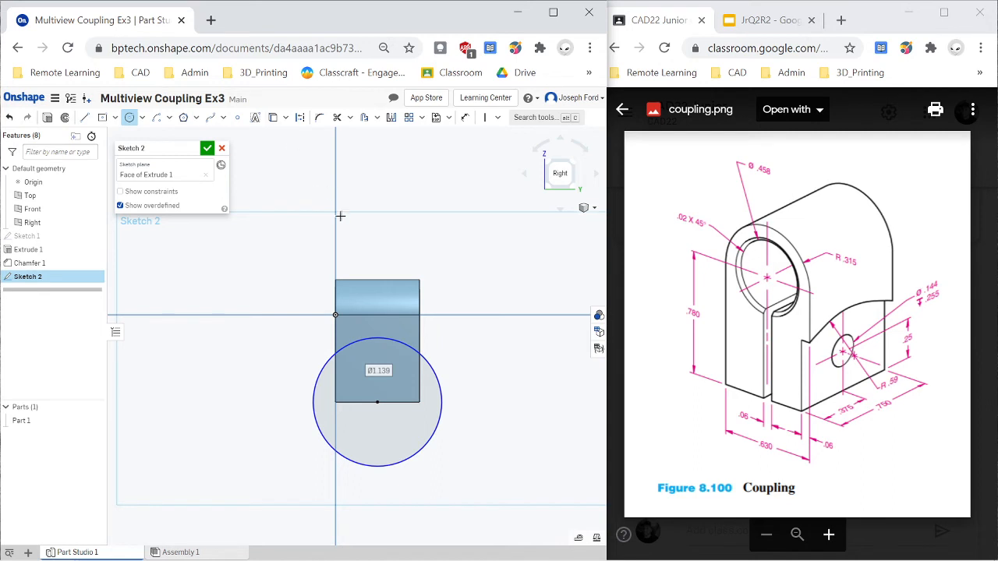
- Dimension the circle's diameter as .59*2, giving 1.18 in
key(d)
click(440, 390)
click(487, 383)
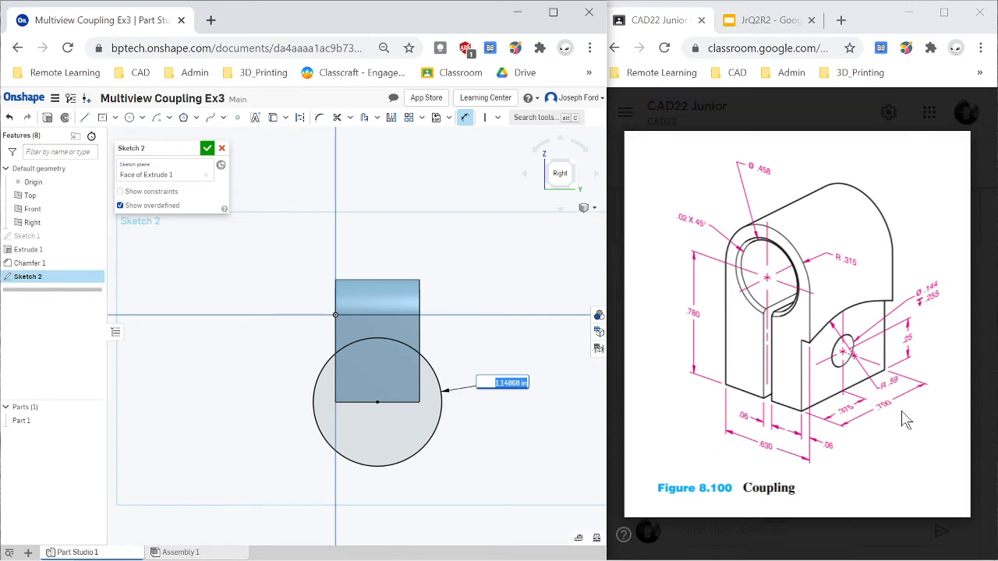
key(BackSpace)
text(.59*2)
key(Return)
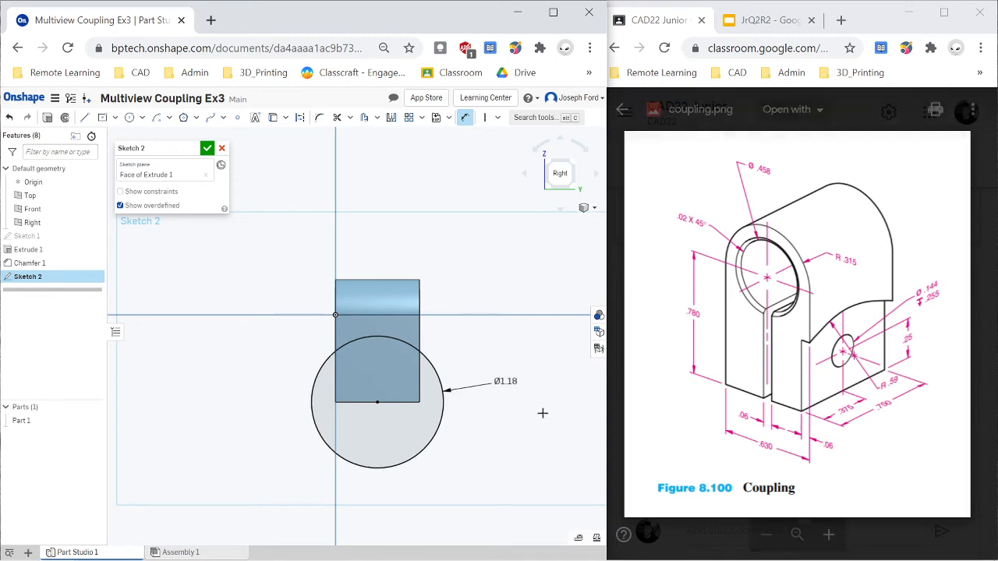
- Extrude the circle as a Remove cut 0.06 in deep into the coupling's right side
scroll(368, 393, up, 2)
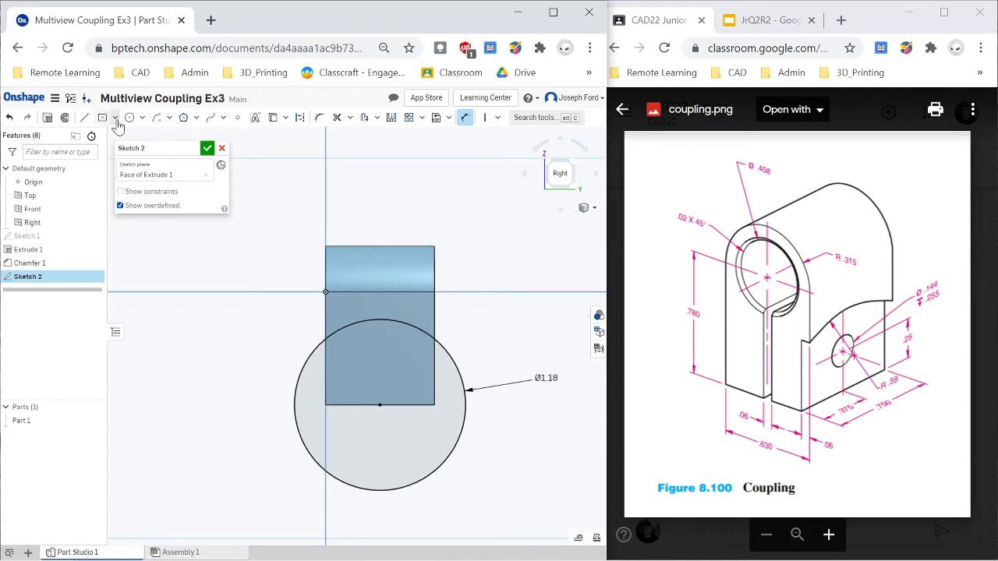
click(46, 118)
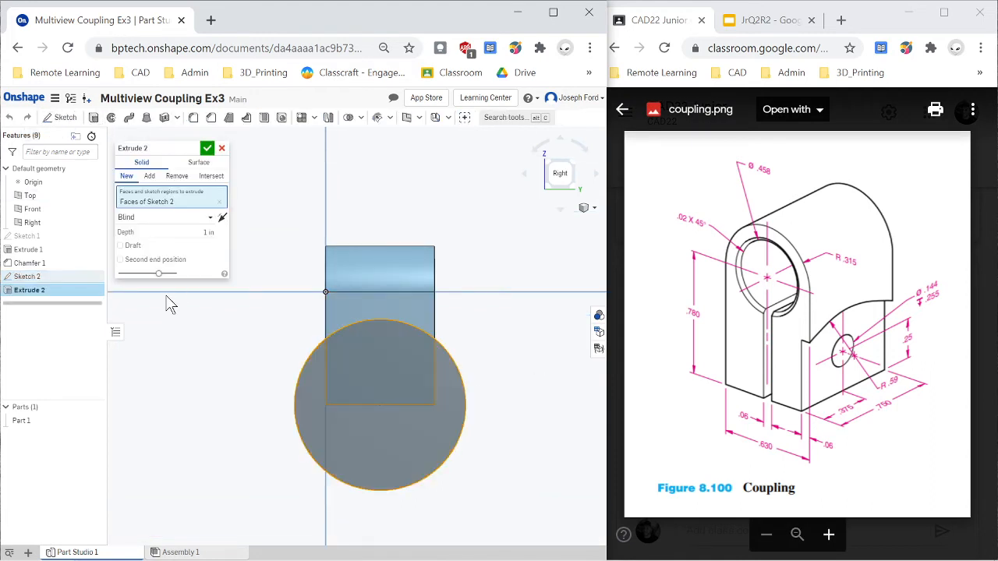
click(178, 176)
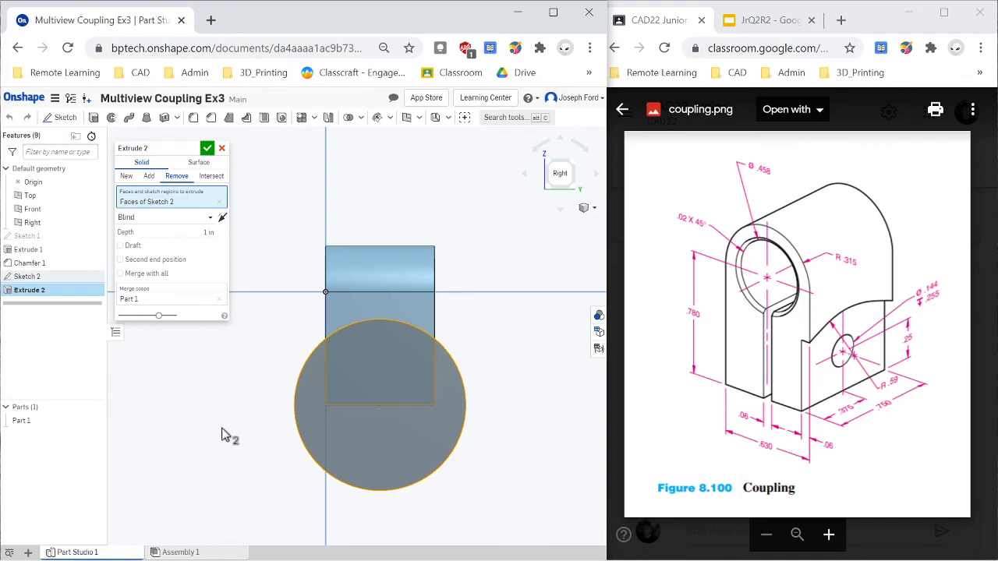
right_drag(179, 429, 201, 431)
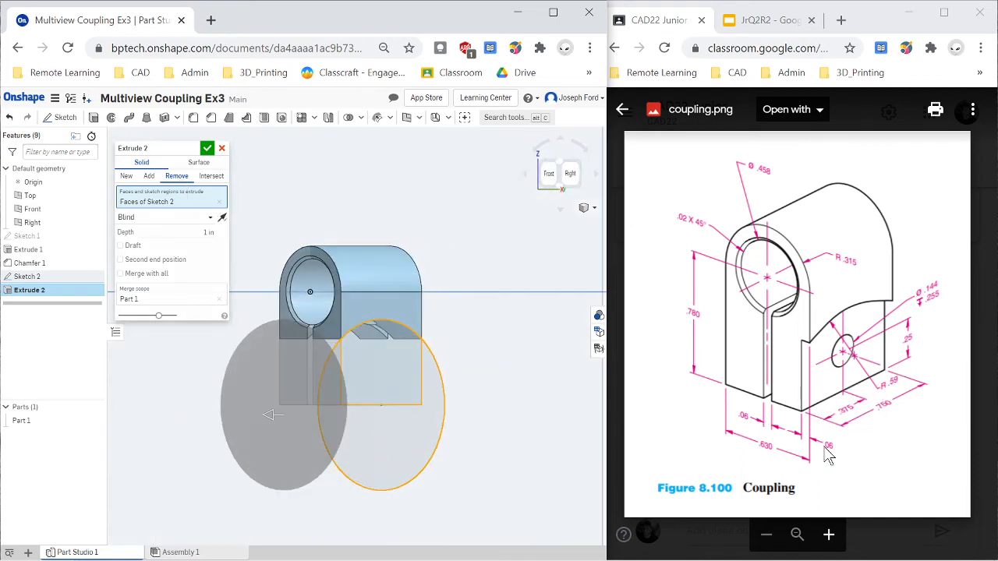
click(208, 233)
text(.06)
key(Return)
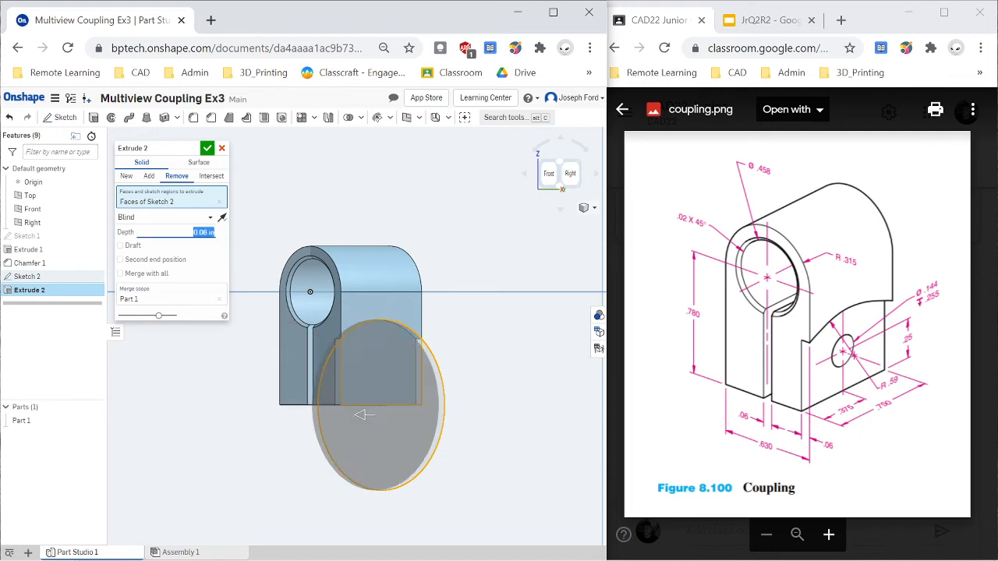
click(207, 149)
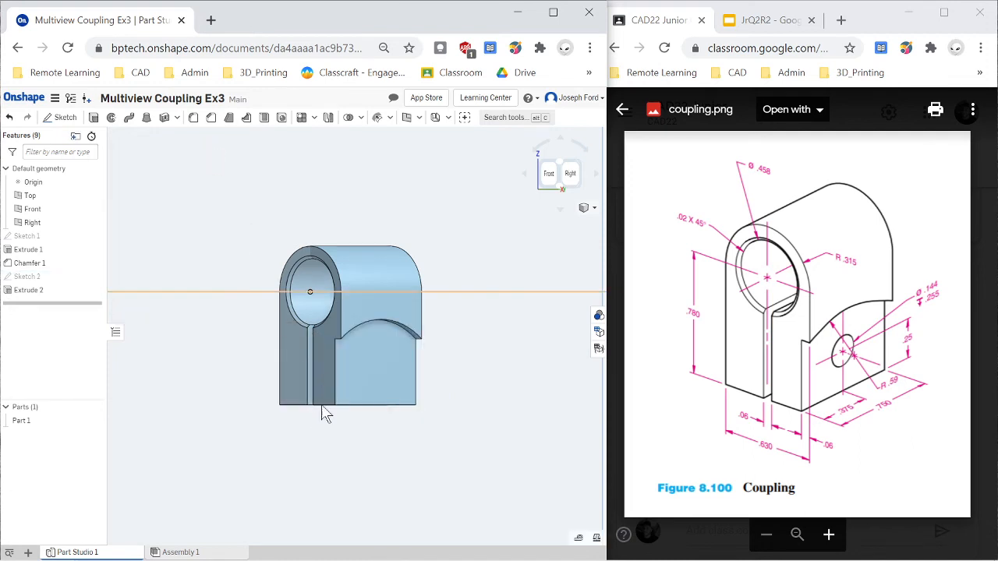
- Inspect the arched side cut in an isometric view and face the recessed surface in the Right view
key(shift+7)
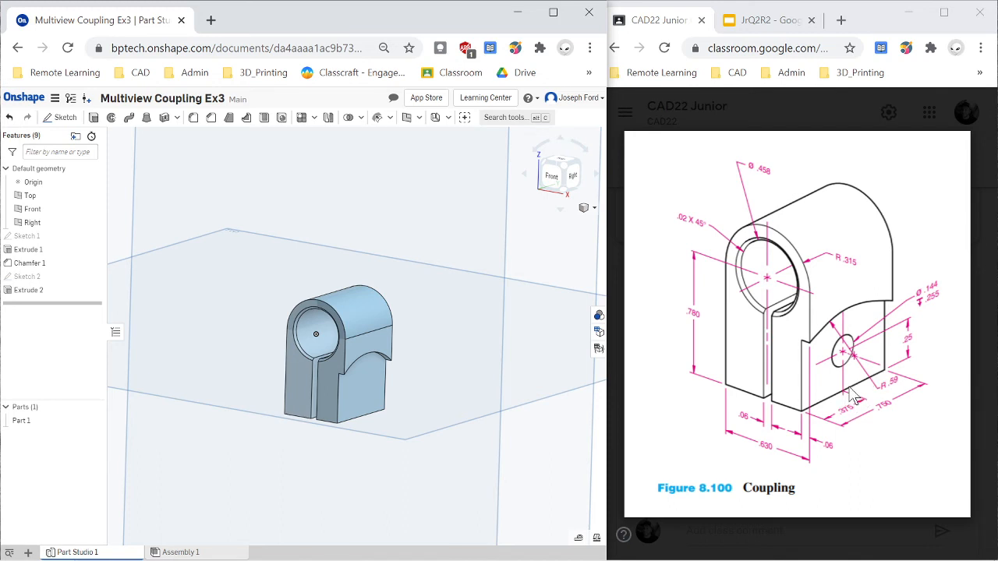
scroll(430, 428, up, 2)
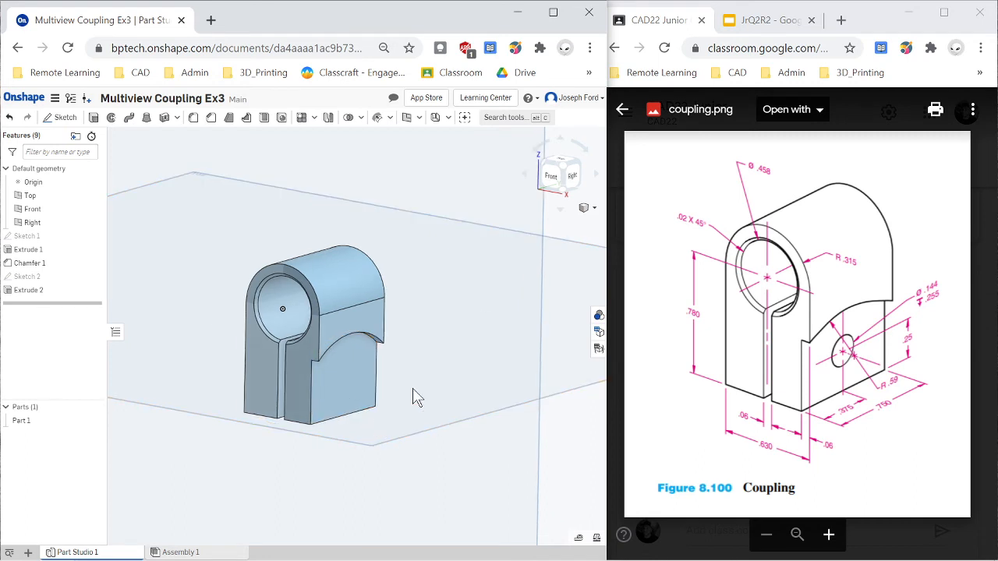
click(572, 173)
scroll(396, 383, up, 6)
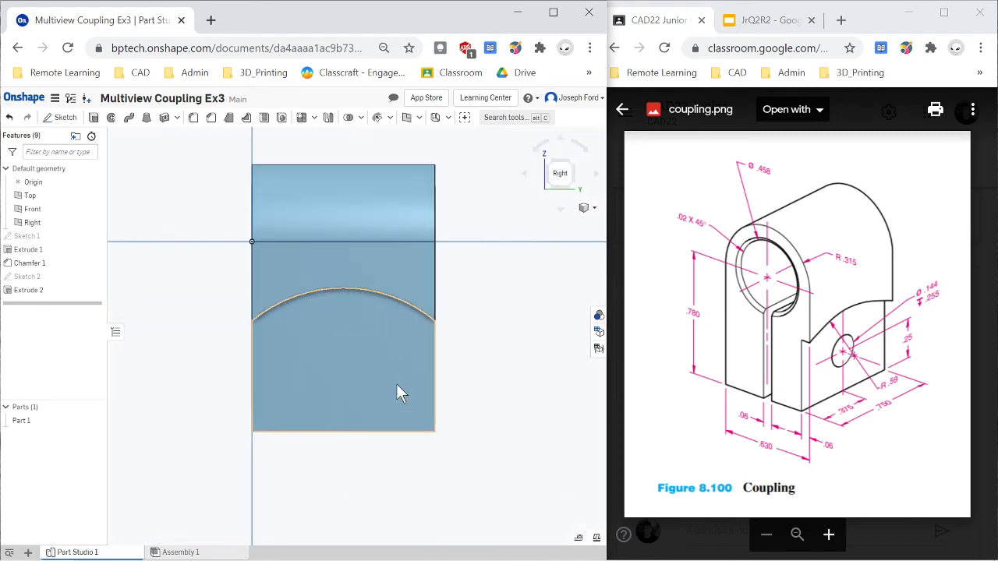
- Start a sketch on the recessed side face and draw a vertical construction line about 0.26 in long up from the bottom edge's midpoint
scroll(396, 384, down, 2)
click(59, 117)
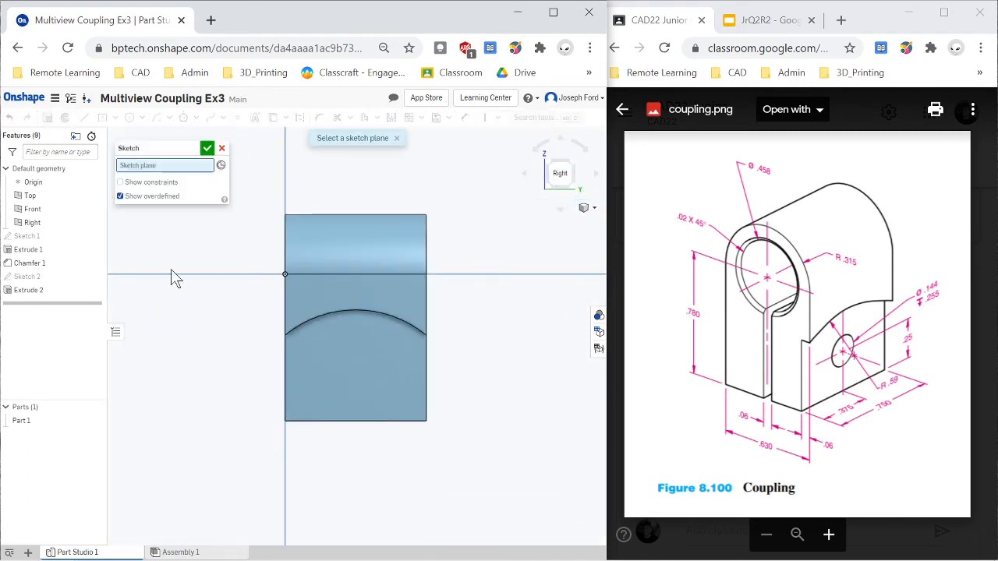
click(357, 368)
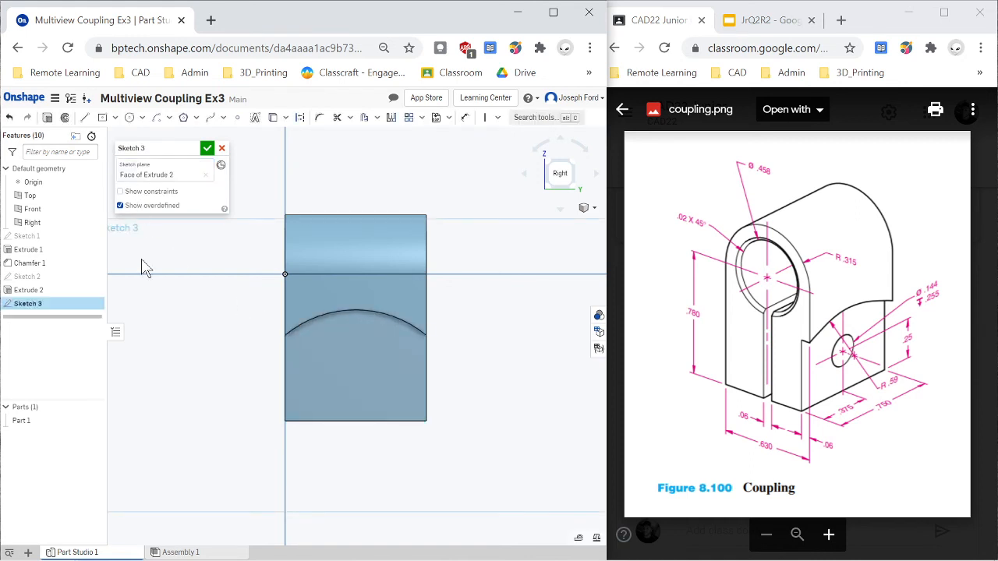
key(u)
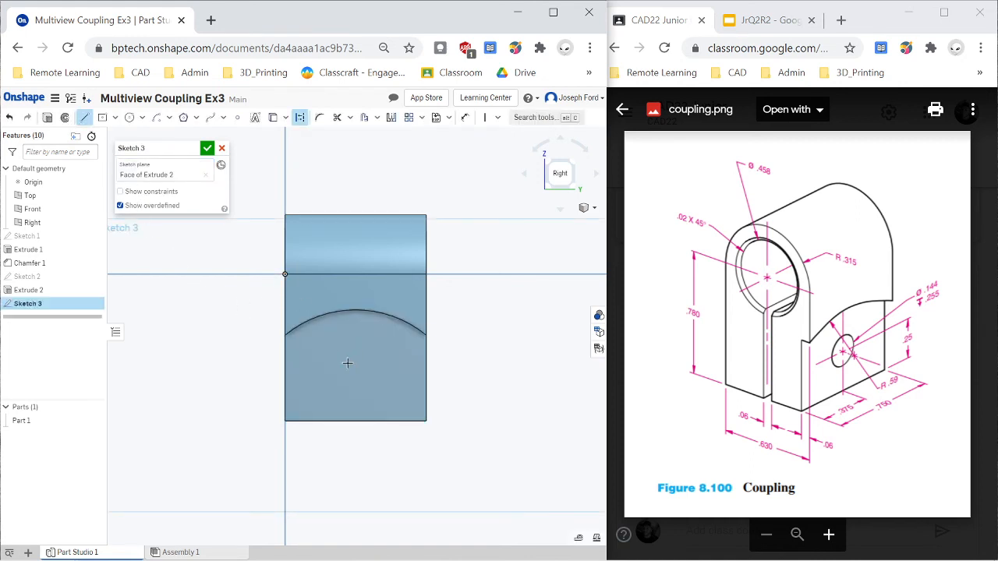
click(356, 422)
click(356, 371)
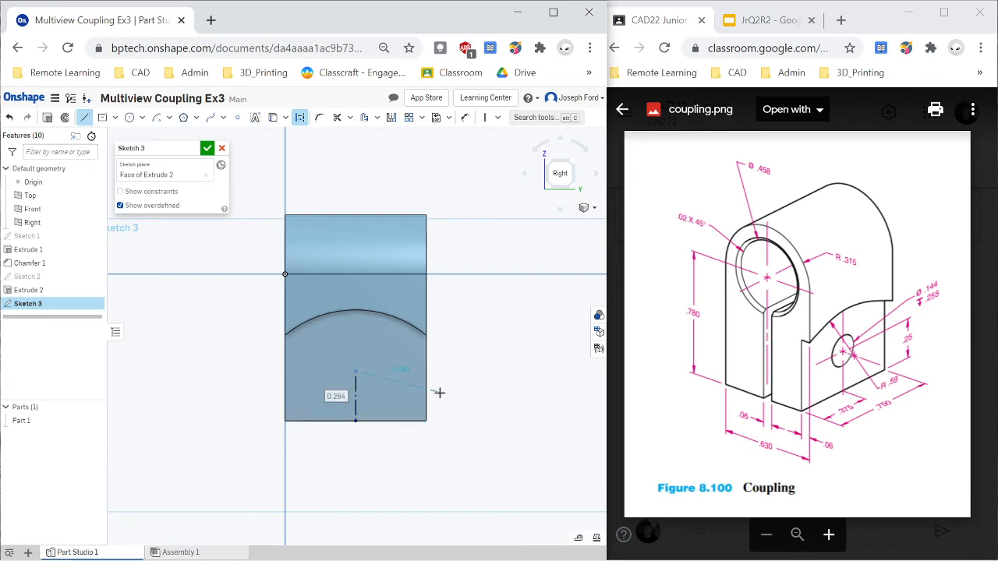
key(Escape)
- Dimension the vertical construction line's length as .25 in
key(d)
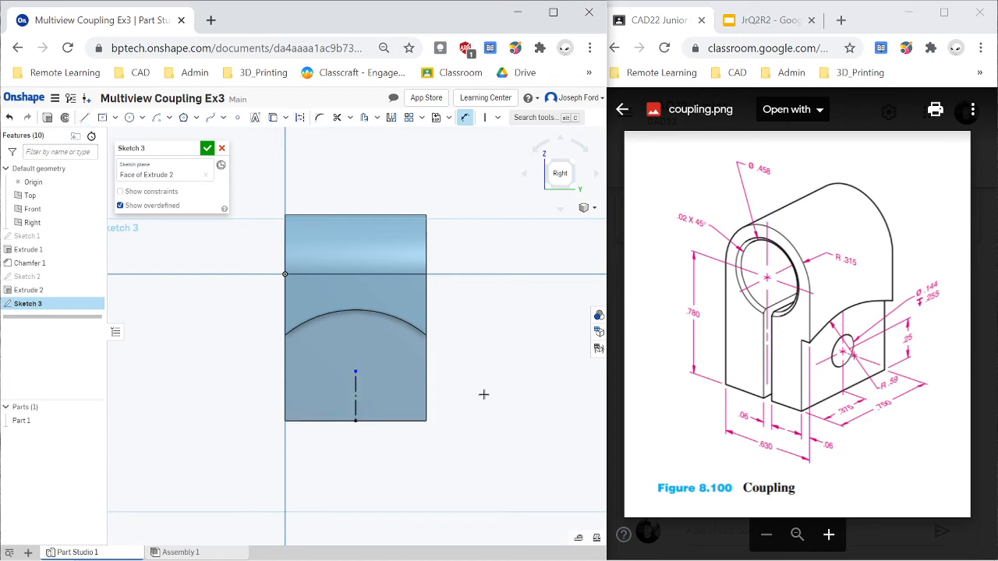
click(356, 393)
click(478, 394)
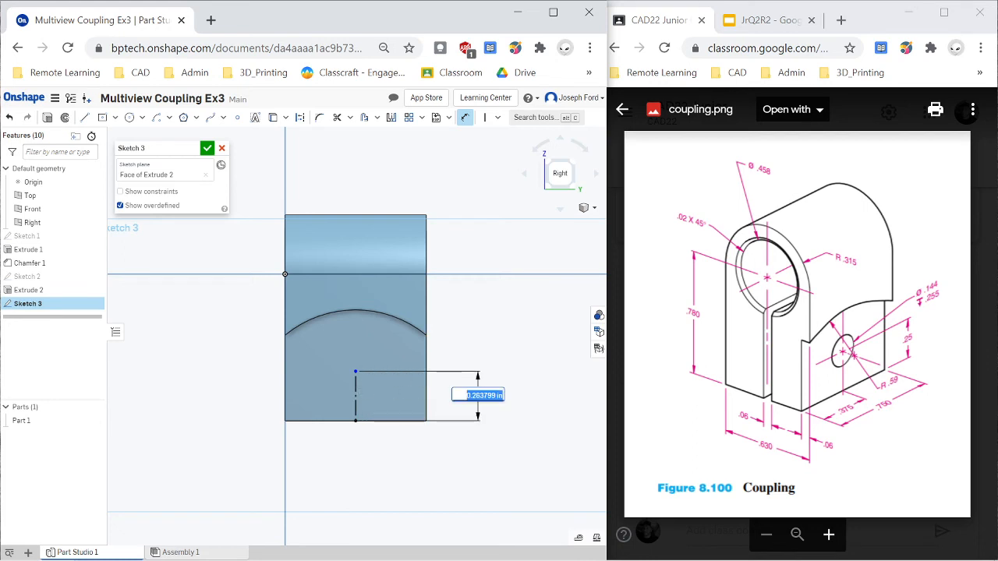
text(.25)
key(Return)
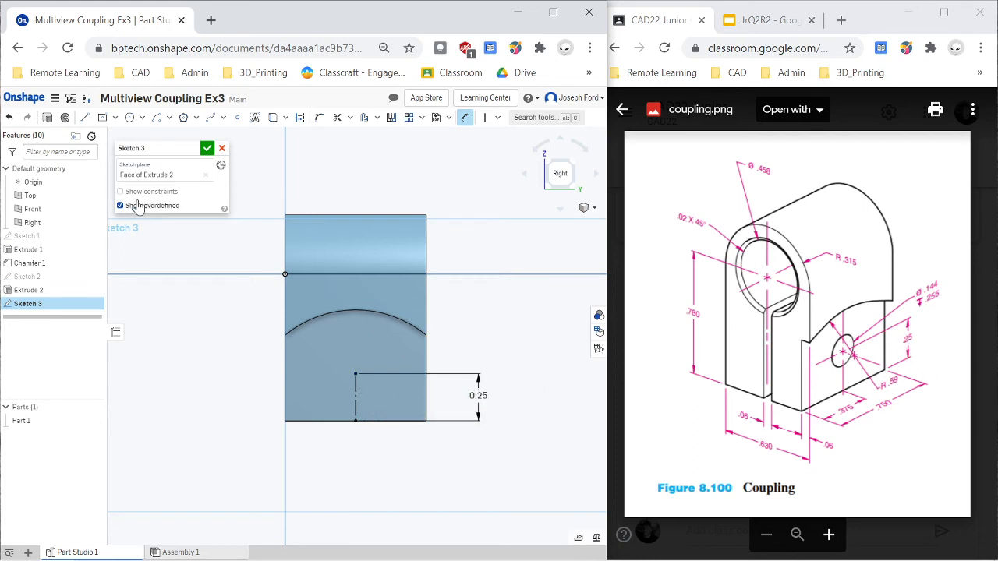
- Draw a circle centred on the construction line's upper endpoint and dimension its diameter as .144 in
key(c)
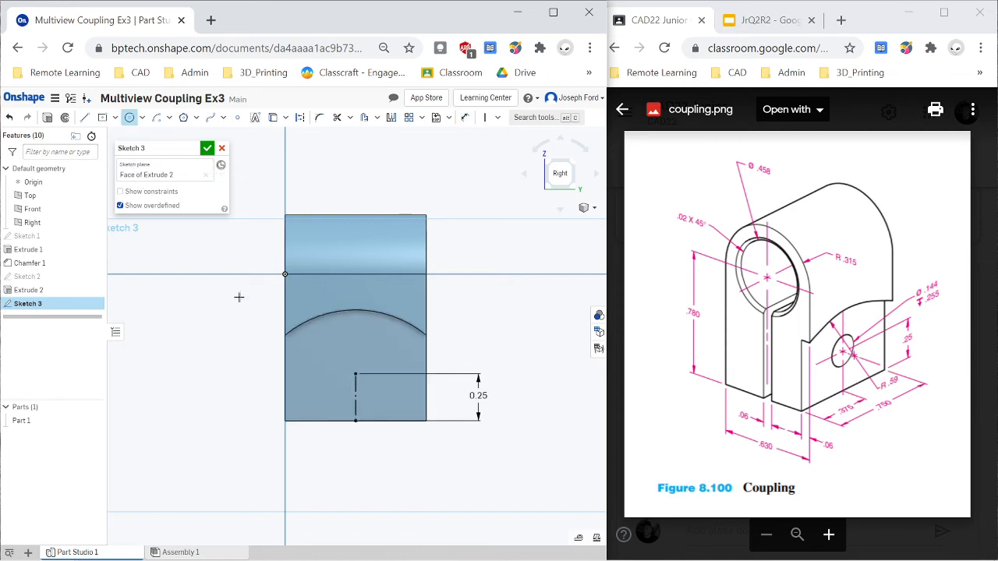
click(355, 375)
click(384, 378)
key(d)
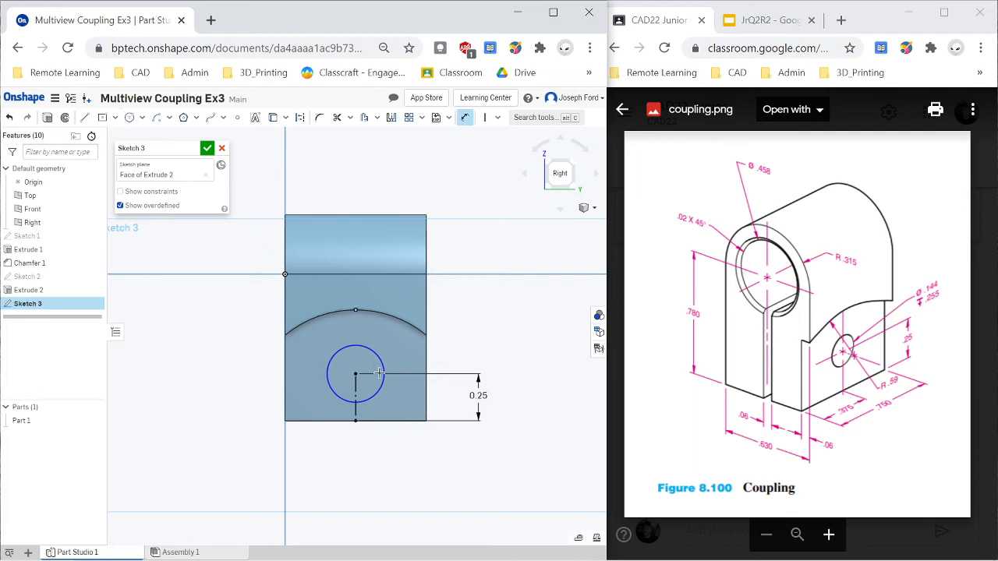
click(382, 362)
click(468, 344)
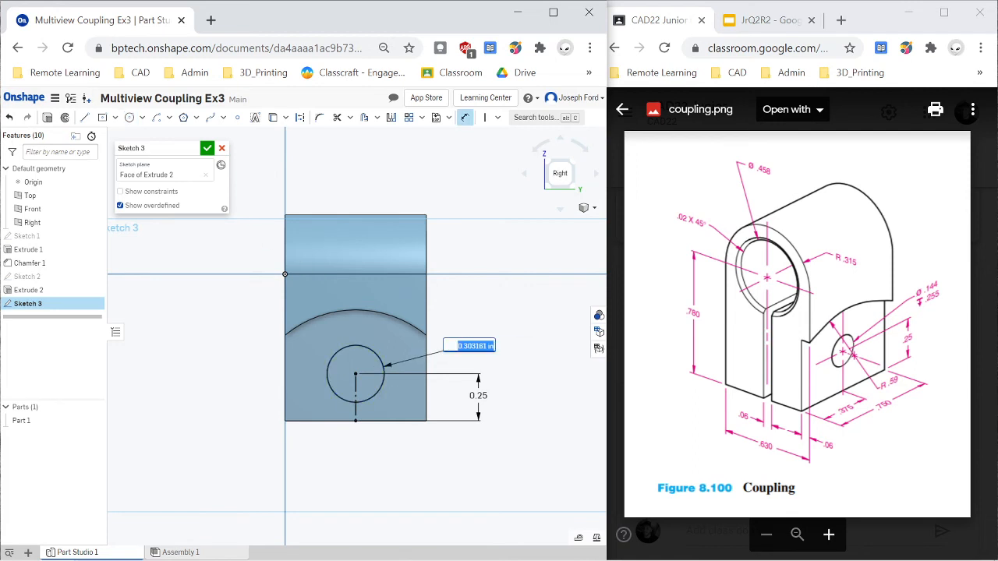
key(BackSpace)
text(.14)
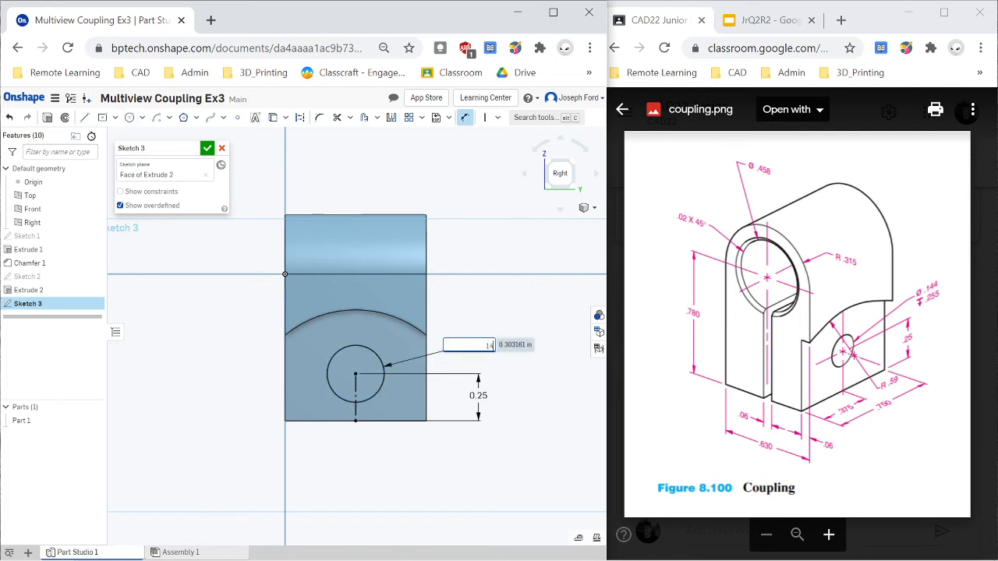
text(4)
key(Return)
- Extrude the 0.144 in circle as a blind Remove cut .255 in deep into the coupling's side
right_drag(233, 388, 248, 387)
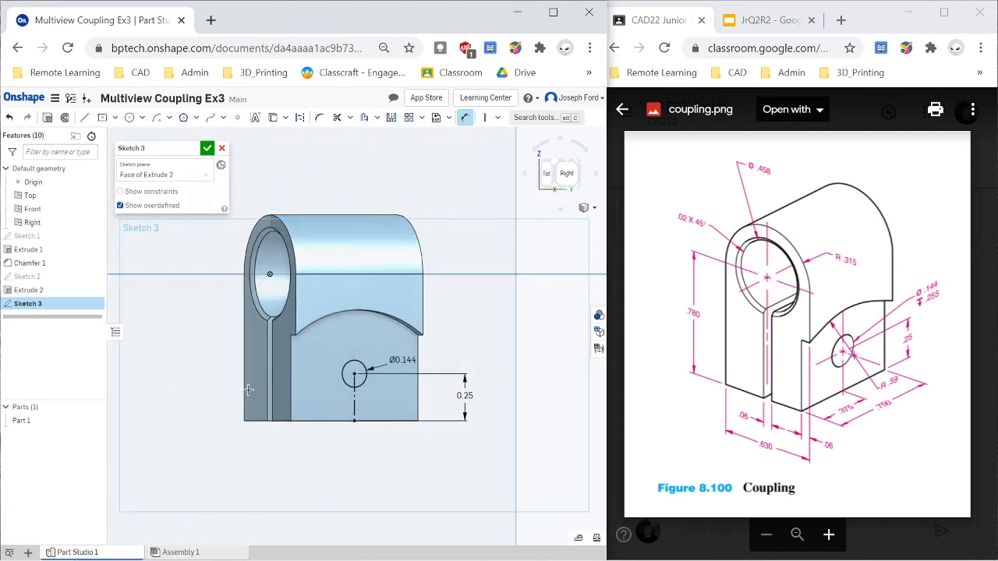
click(47, 118)
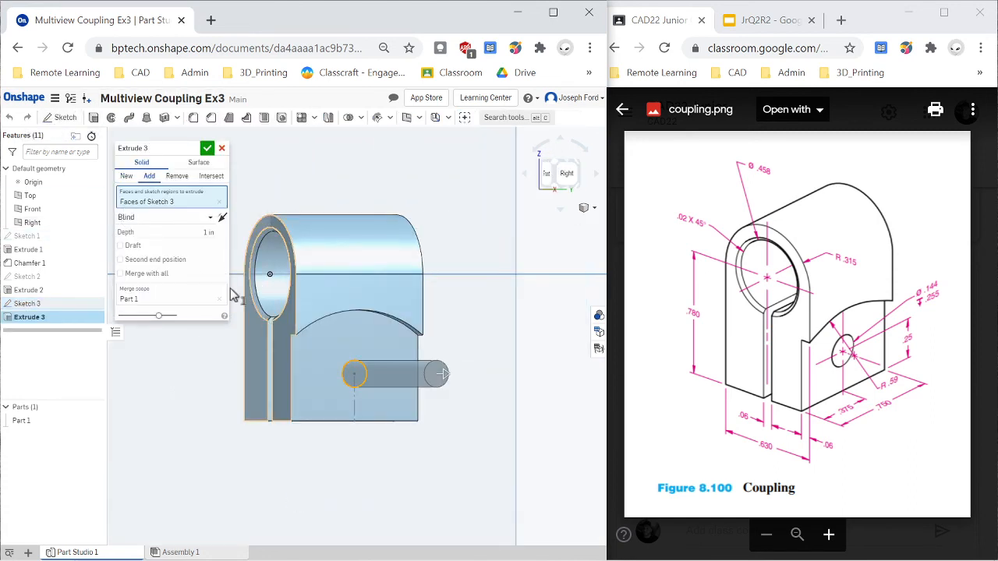
click(176, 176)
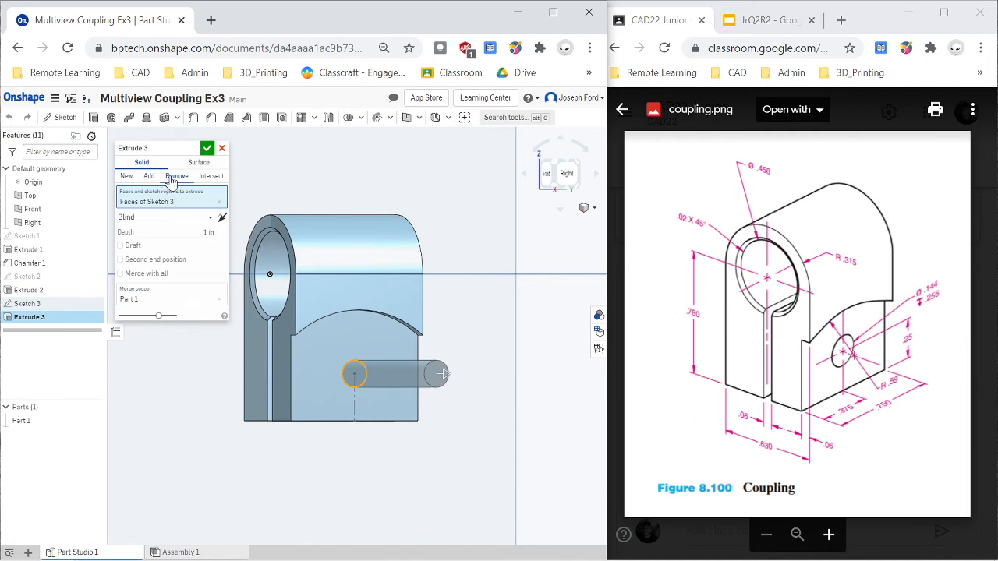
click(183, 232)
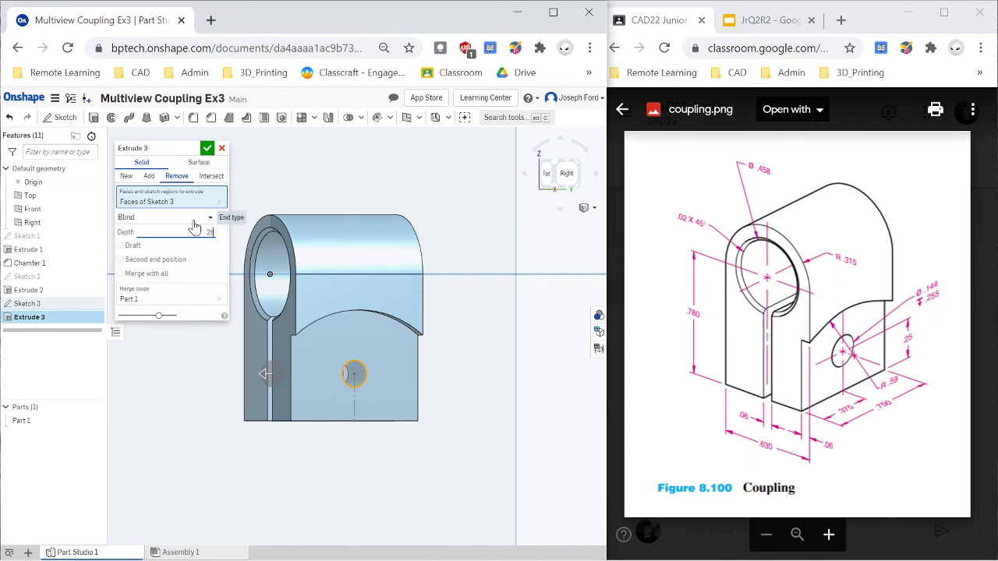
click(207, 148)
- Inspect the coupling's slot, chamfered bore, arched cut and side hole from several angles against the drawing
mouse_move(329, 418)
right_down()
mouse_move(347, 418)
mouse_move(294, 418)
mouse_move(330, 428)
right_up()
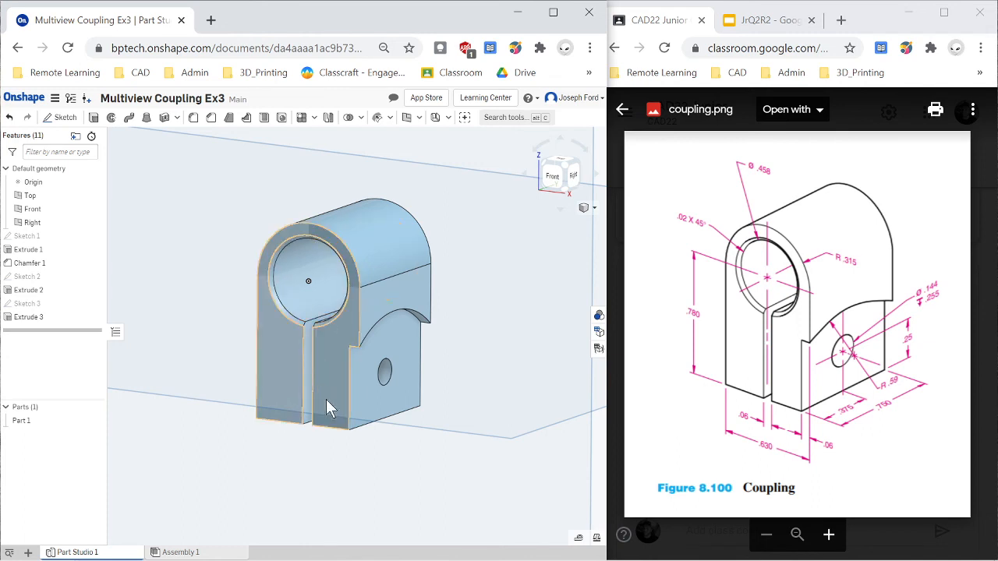
mouse_move(315, 392)
right_down()
mouse_move(338, 401)
mouse_move(296, 395)
mouse_move(312, 400)
right_up()
scroll(378, 400, down, 5)
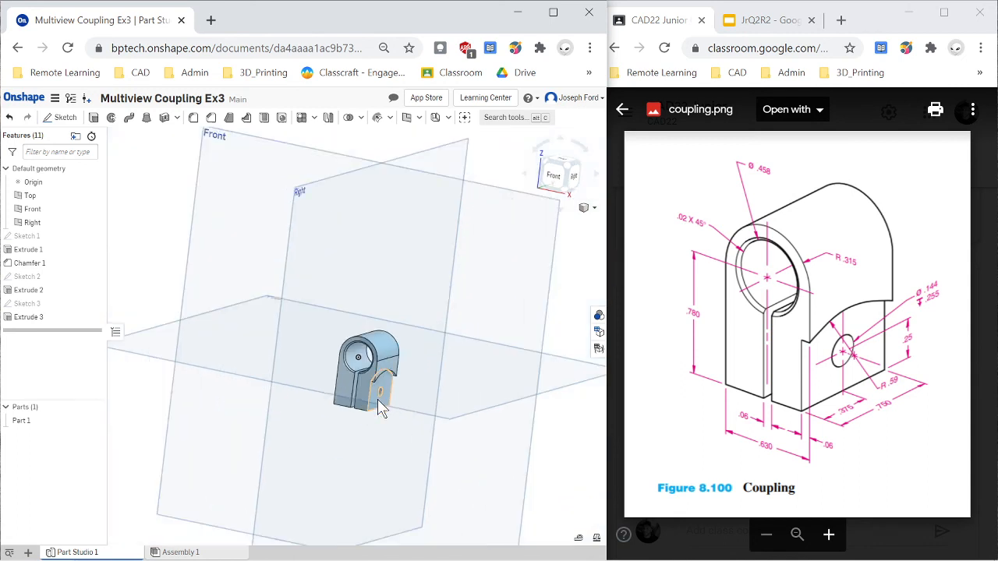
scroll(377, 406, up, 5)
mouse_move(377, 406)
right_down()
mouse_move(364, 416)
mouse_move(398, 411)
mouse_move(373, 402)
right_up()
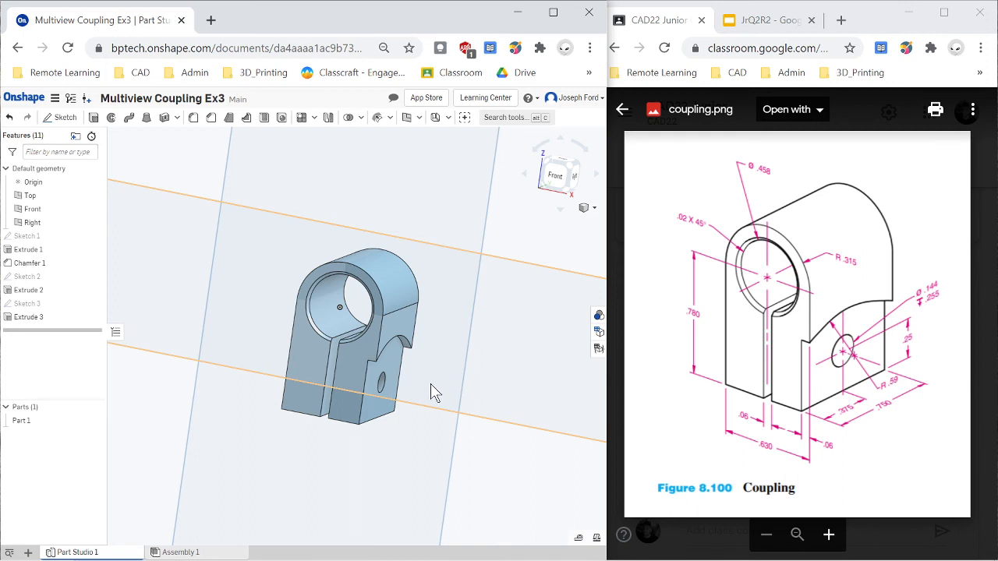
right_drag(431, 384, 320, 383)
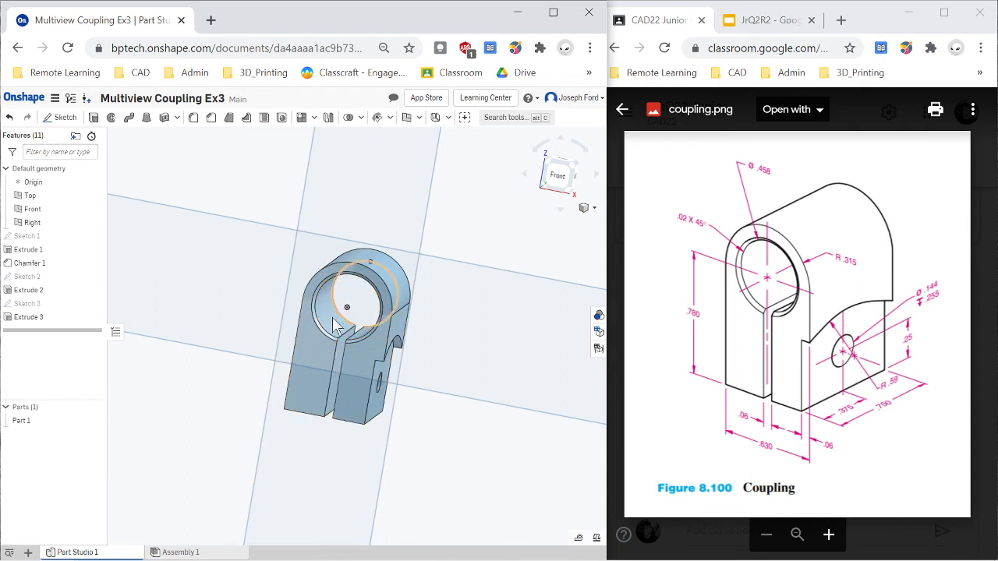
right_drag(464, 418, 434, 454)
- Assign A2 Stainless Steel from the Onshape Material Library to the coupling part
right_click(38, 422)
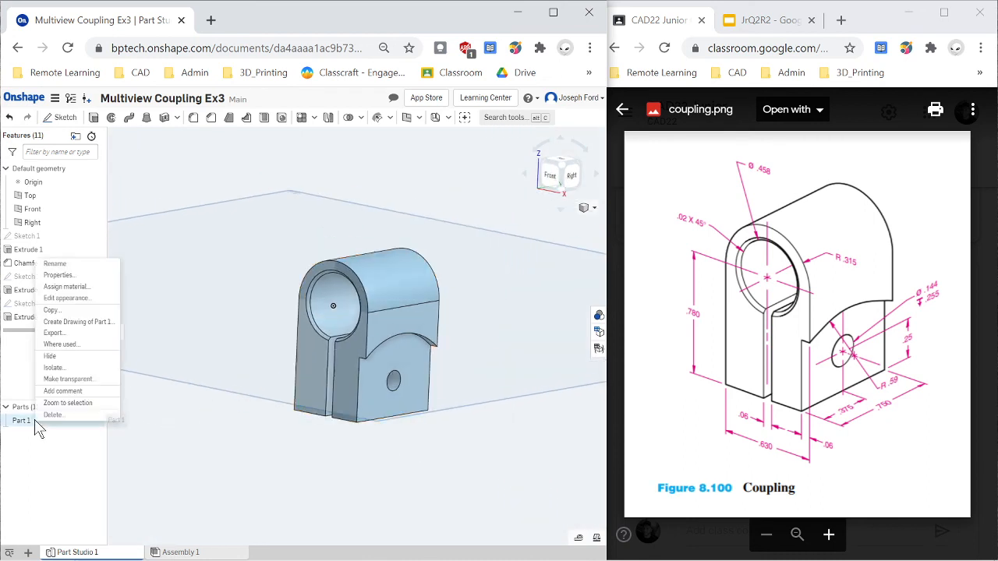
click(78, 286)
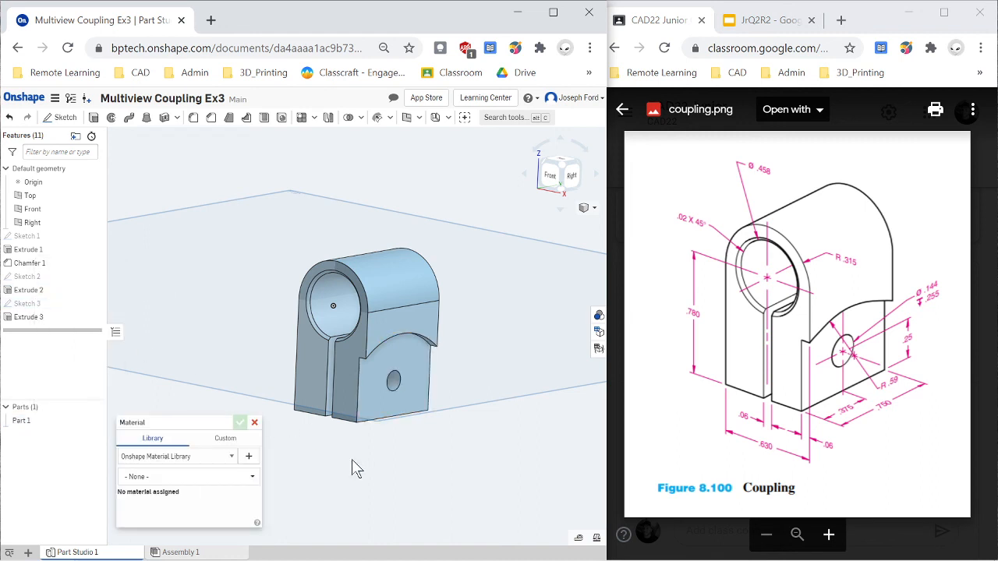
click(193, 483)
text(a)
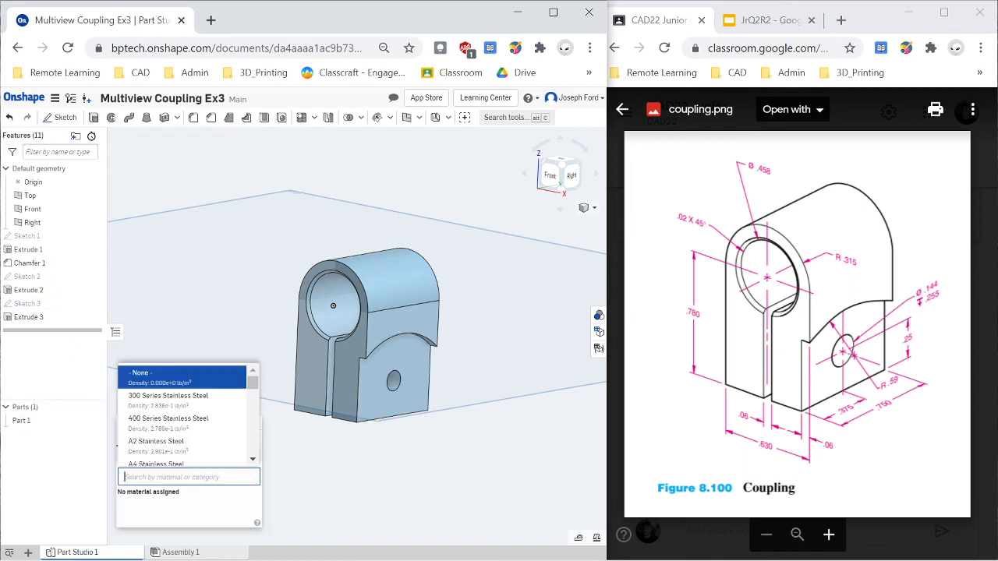
text(2)
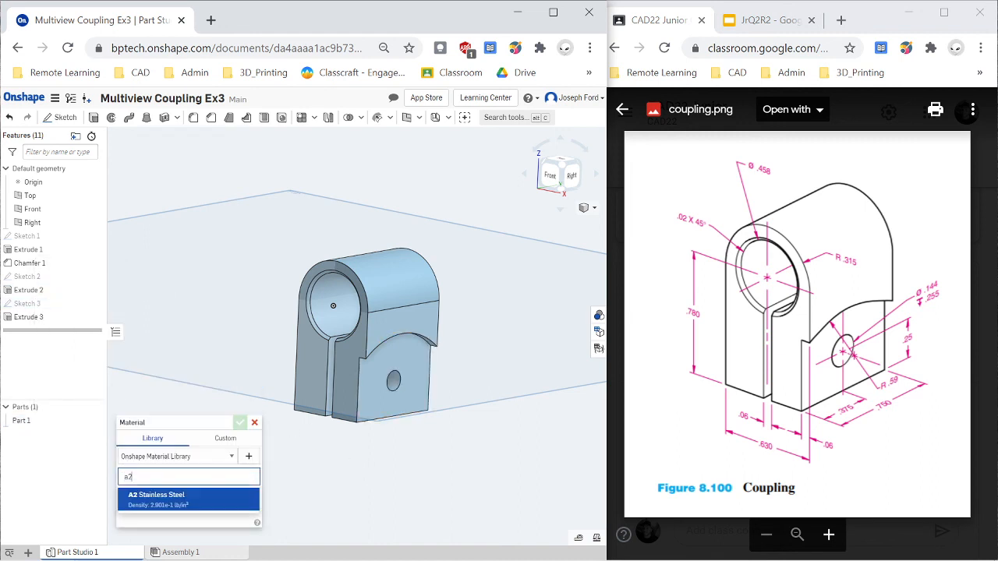
click(191, 501)
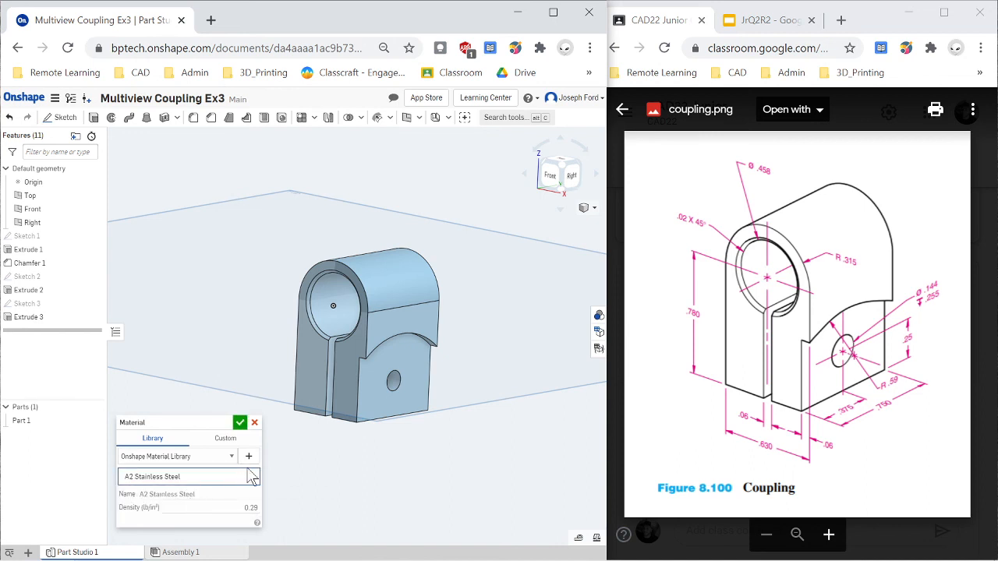
click(380, 294)
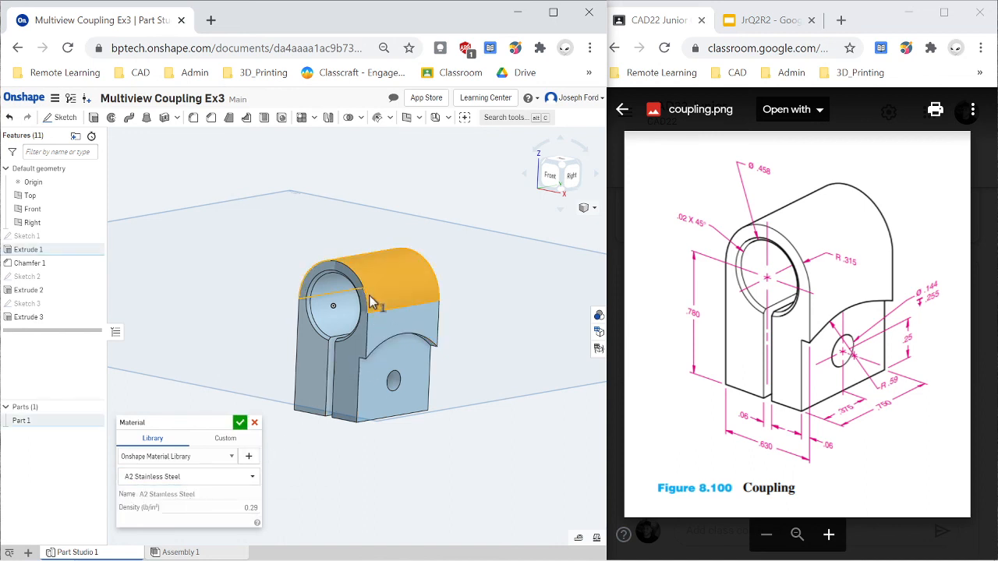
click(384, 282)
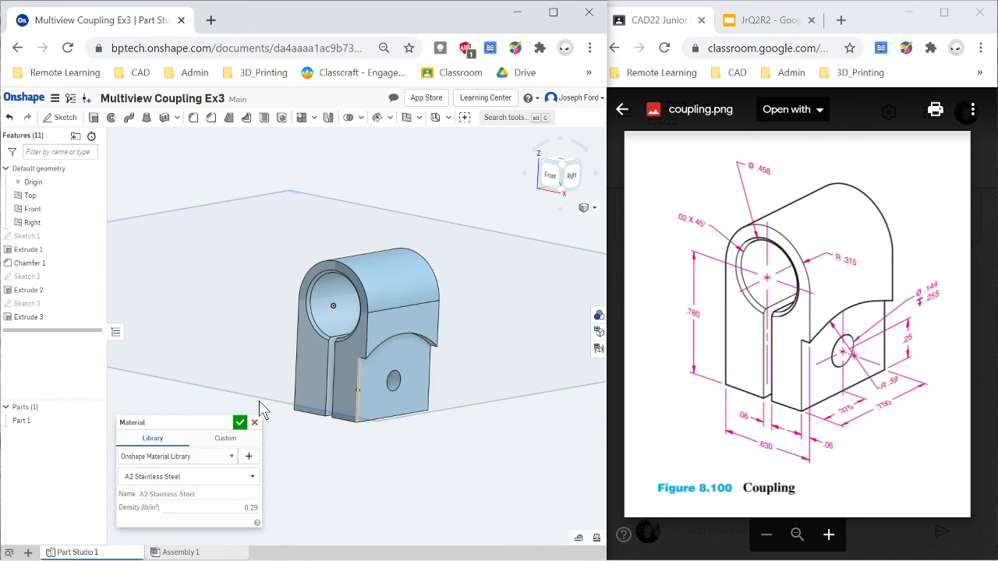
click(240, 423)
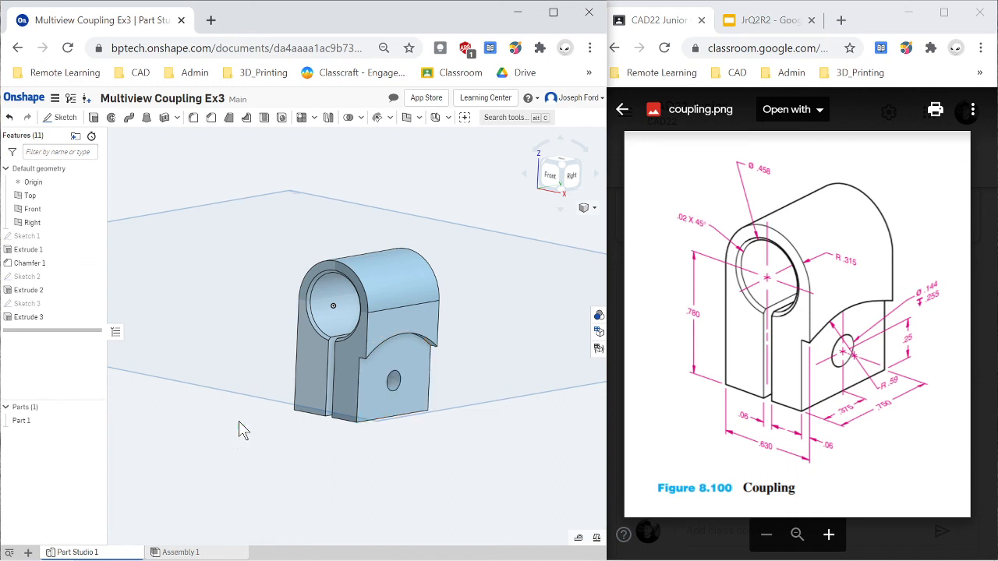
- Measure the coupling's mass properties, examining its mass, volume and surface area
click(597, 540)
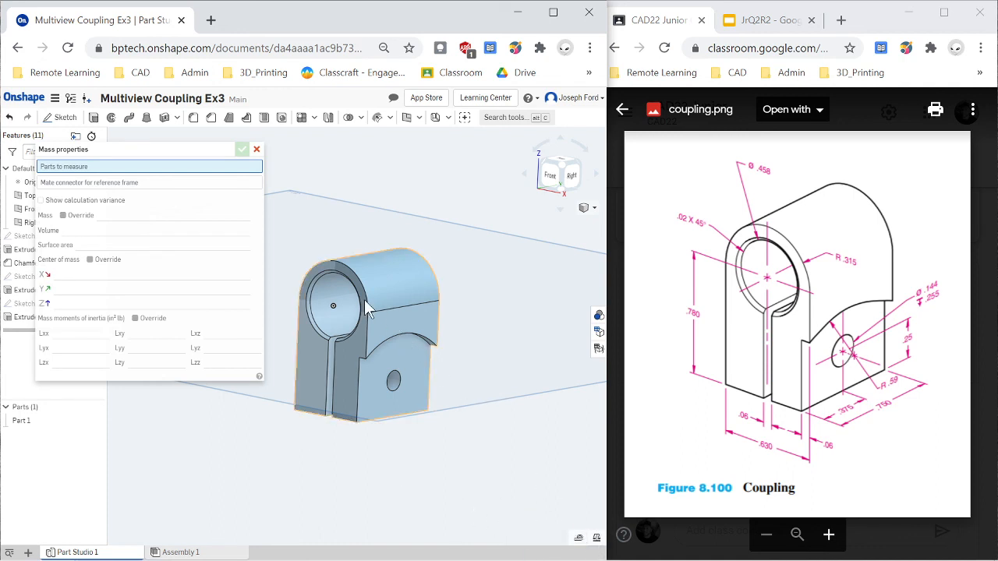
click(378, 282)
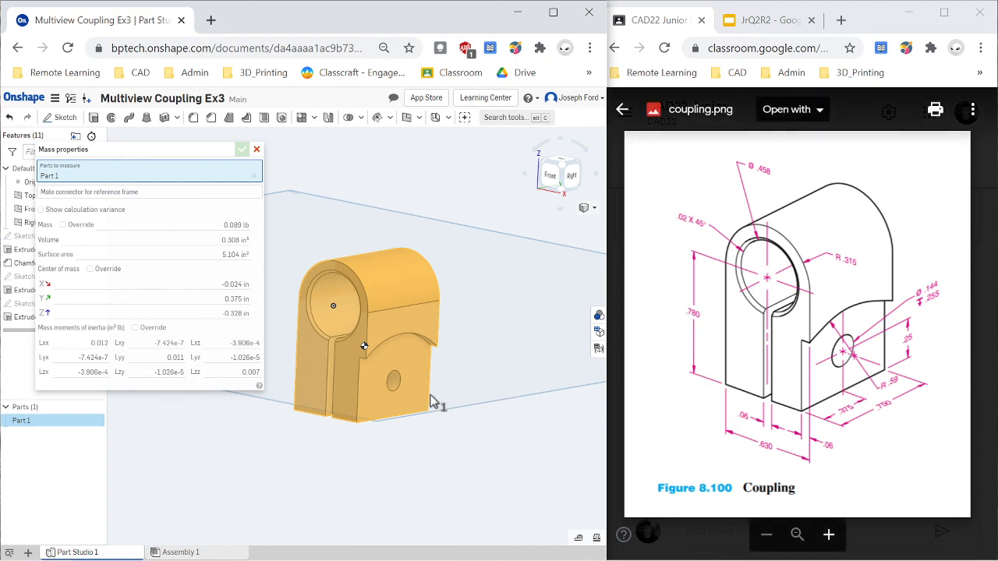
mouse_move(179, 231)
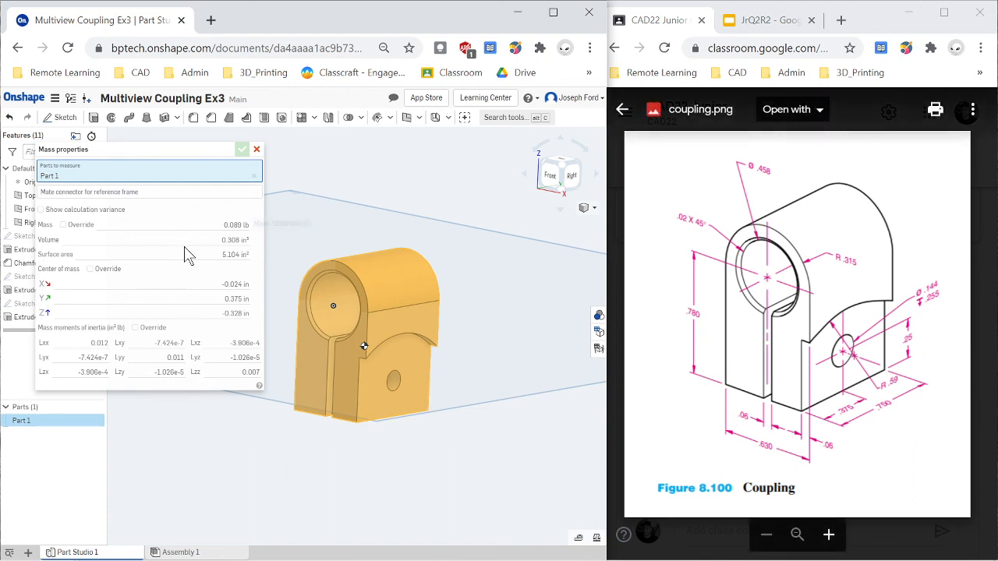